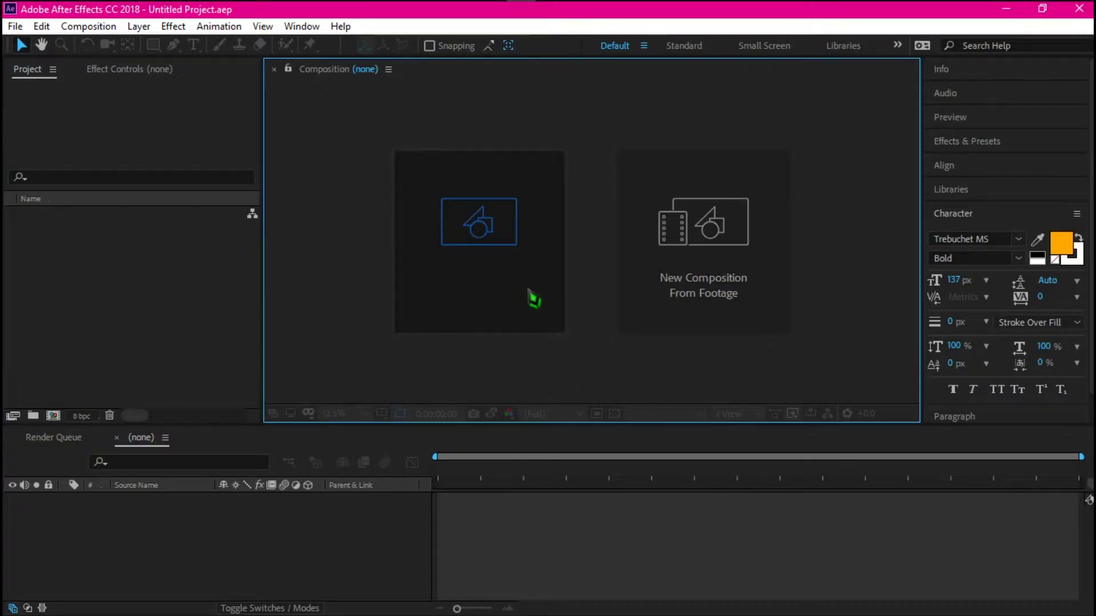
# - Create a 1920×1080, 60 fps composition named Grid Background
pyautogui.click(531, 299)
pyautogui.write('Grid Background')
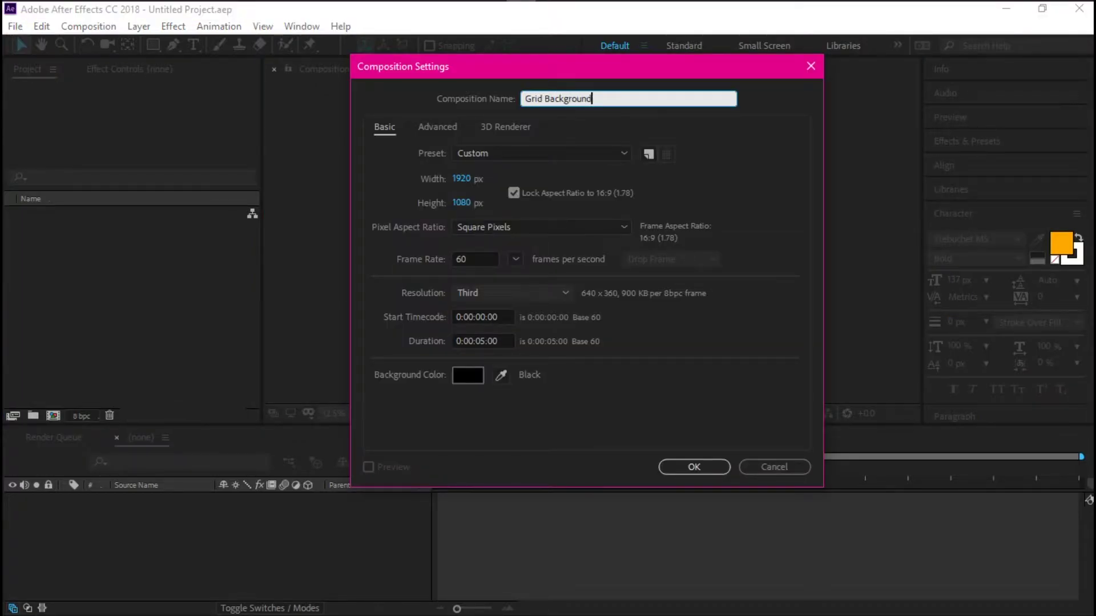
pyautogui.press('Return')
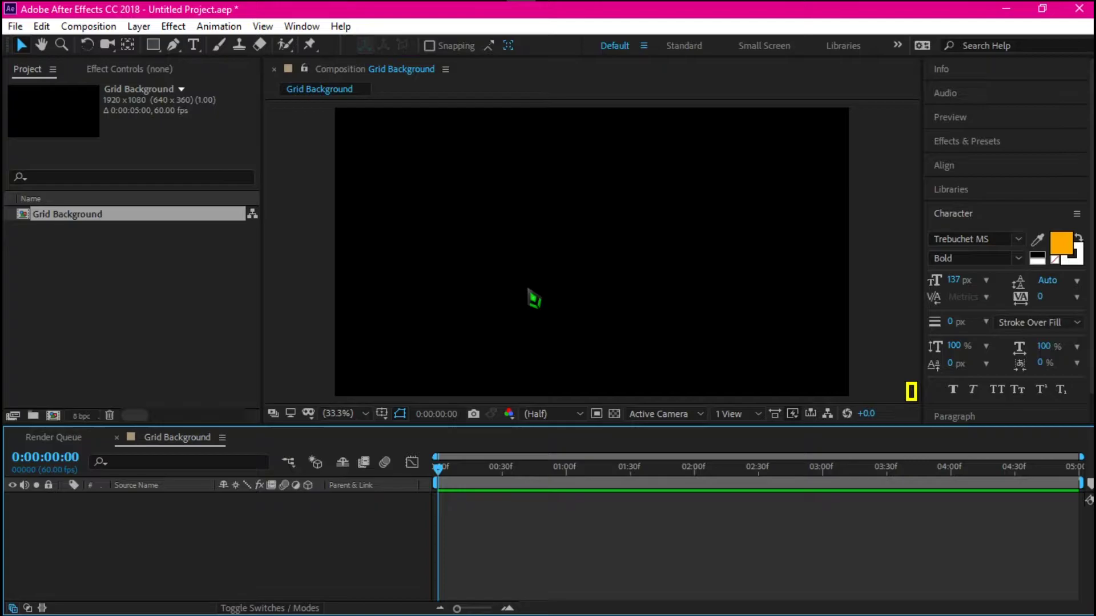
# - Add a full-size black solid layer named Grid to the composition
pyautogui.rightClick(281, 531)
pyautogui.moveTo(373, 353)
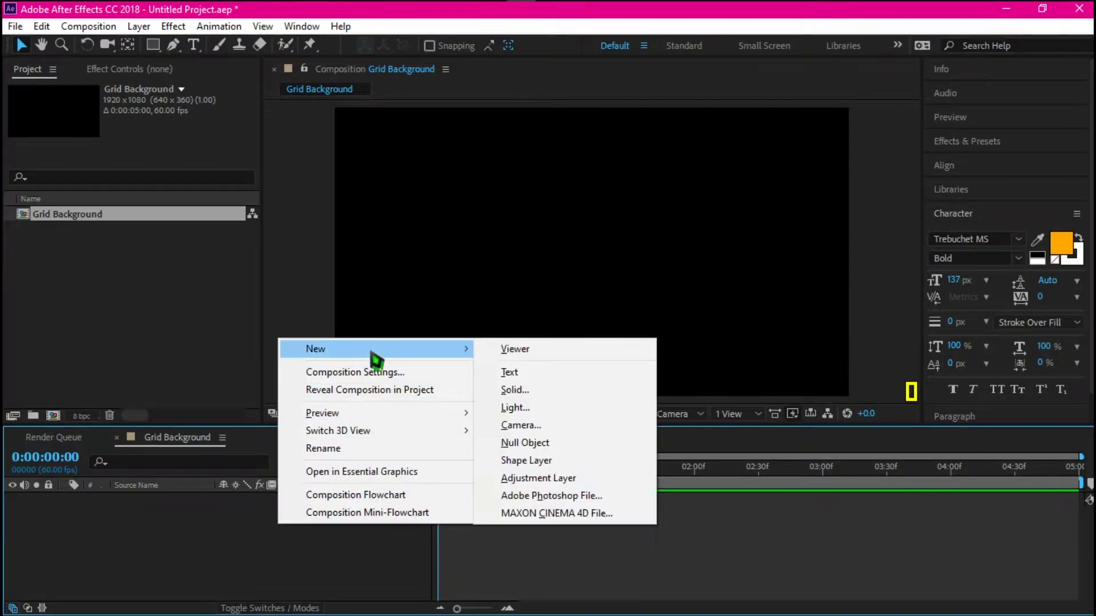
pyautogui.click(505, 390)
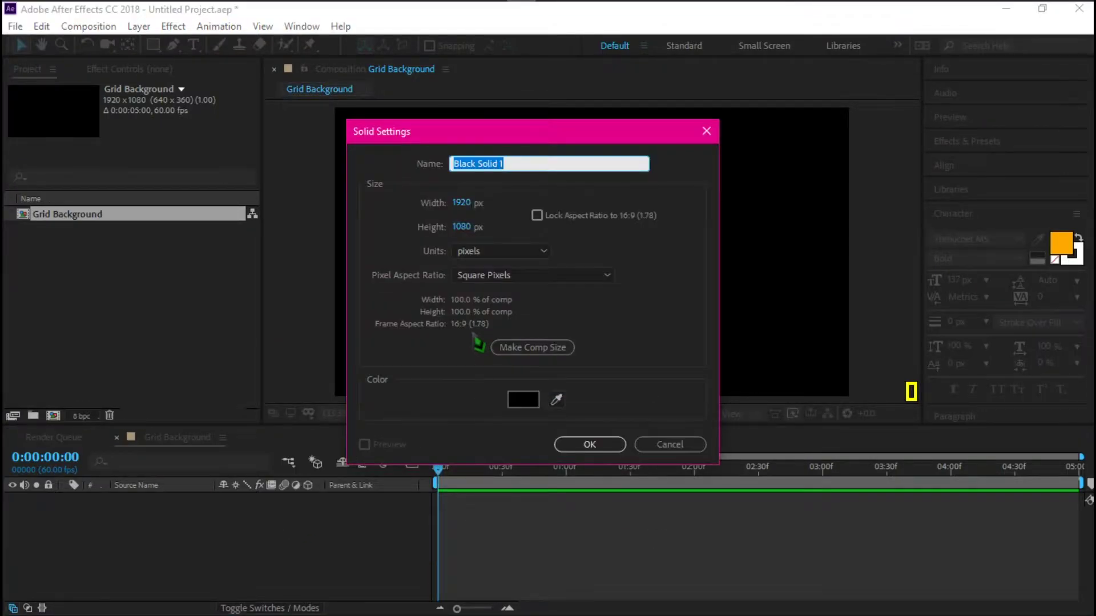
pyautogui.press('BackSpace')
pyautogui.write('Grid')
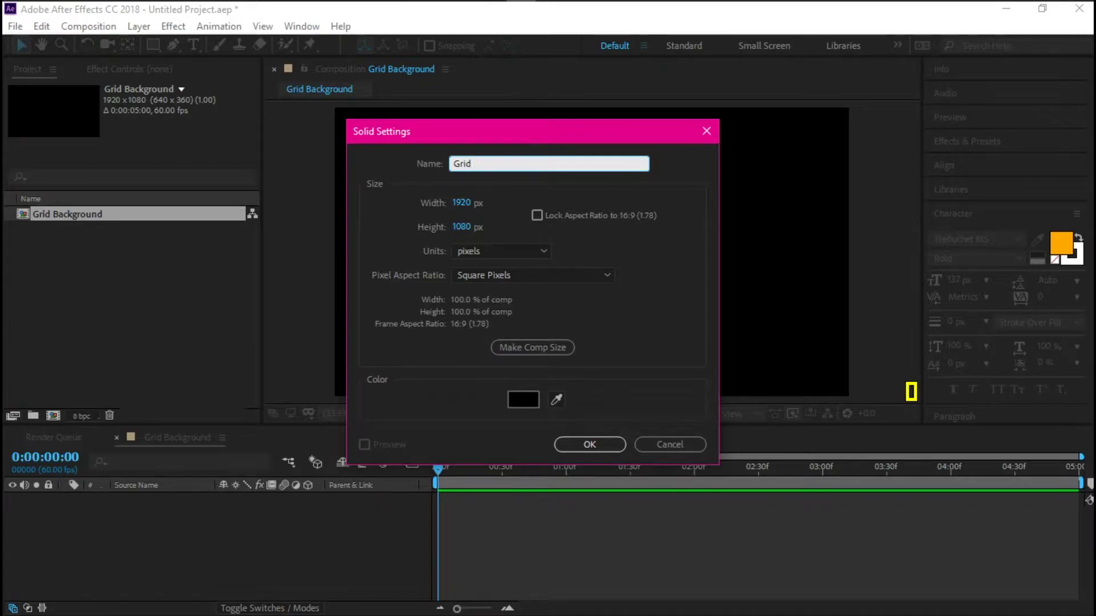
pyautogui.press('Return')
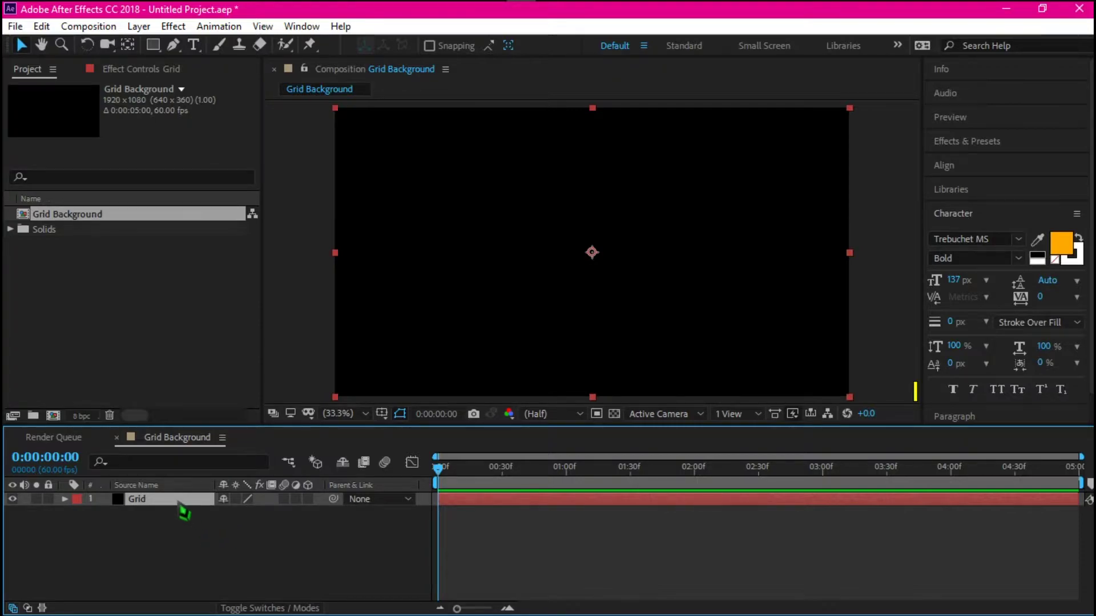
# - Search 'gr' in the effect search and apply Grid to the Grid solid
pyautogui.hotkey('ctrl', 'space')
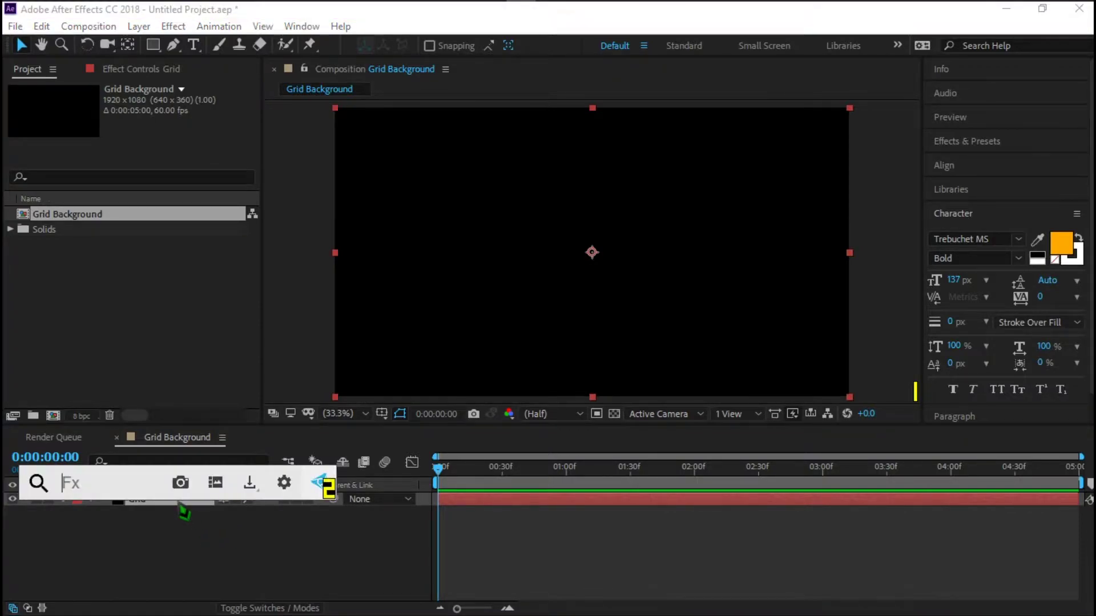
pyautogui.write('gr')
pyautogui.press('Down')
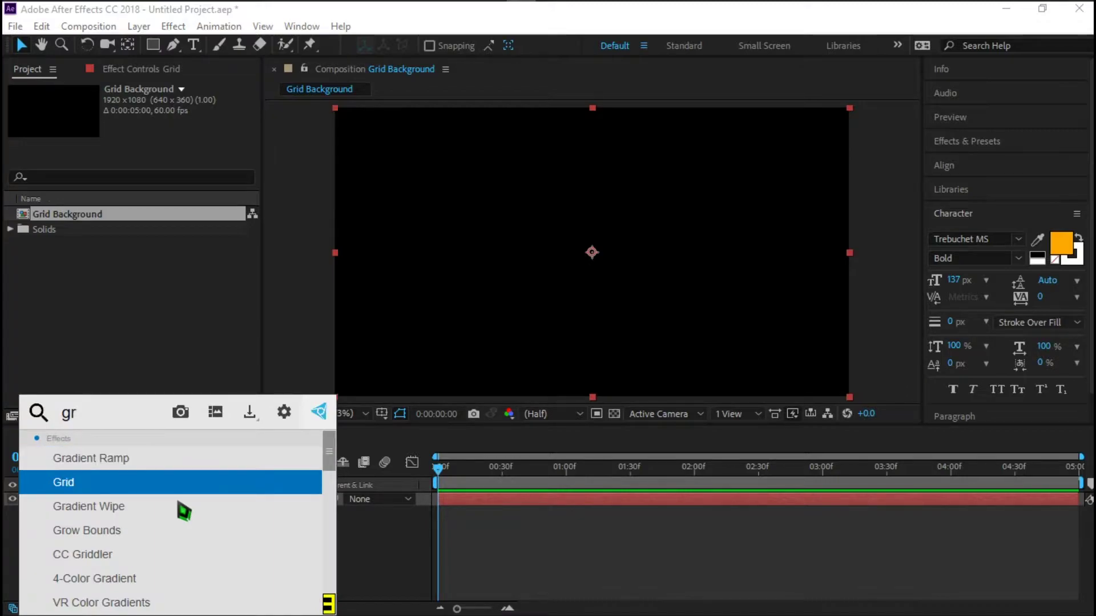
pyautogui.press('Return')
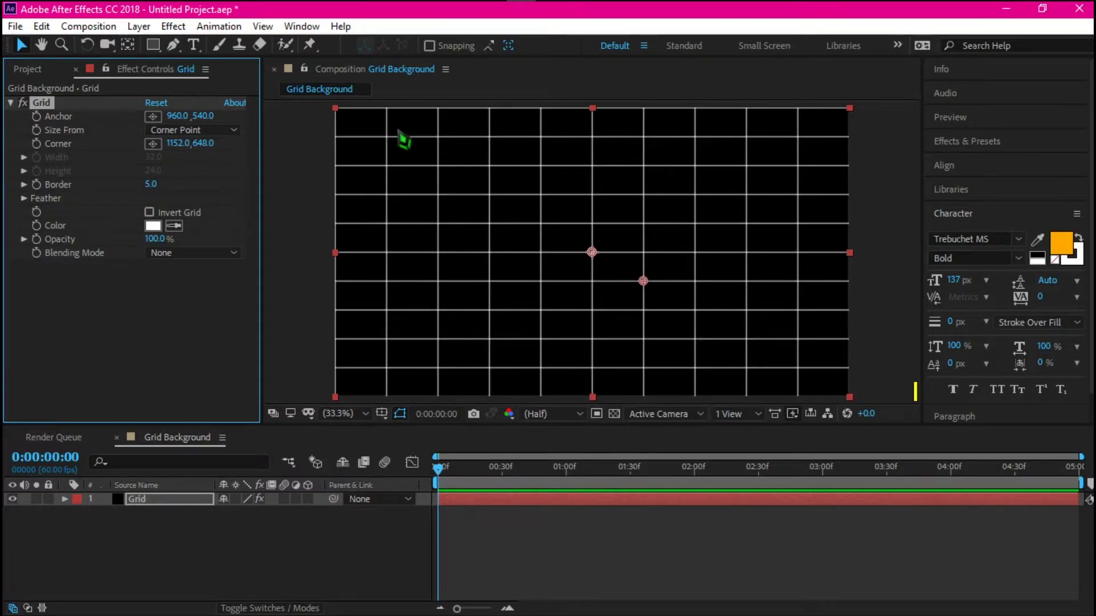
# - Make the Grid layer 3D and tilt it back to about -89° X Rotation
pyautogui.click(308, 500)
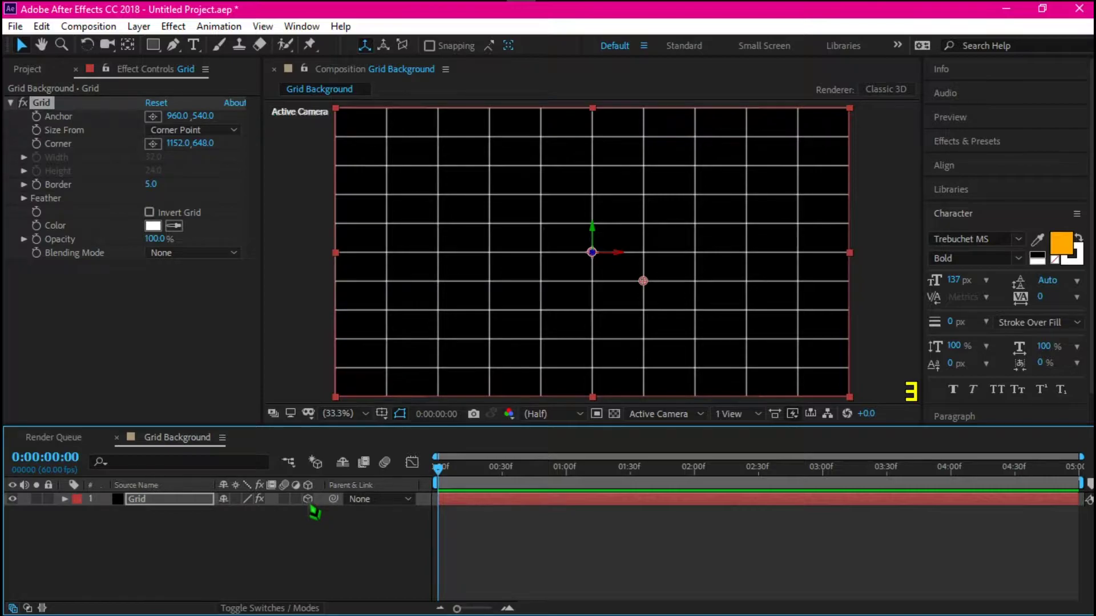
pyautogui.click(147, 503)
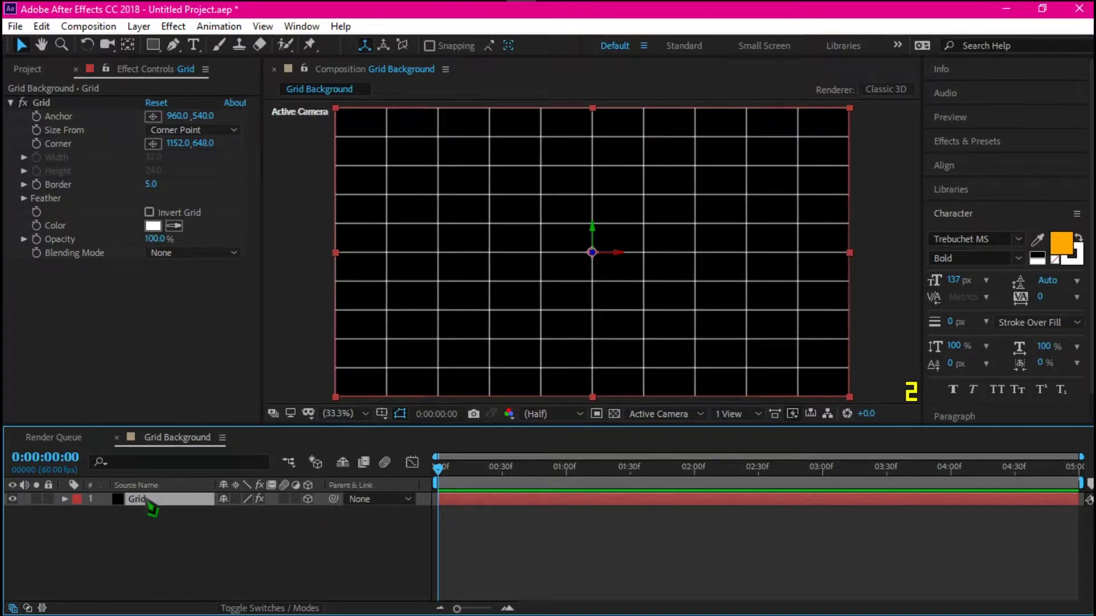
pyautogui.press('r')
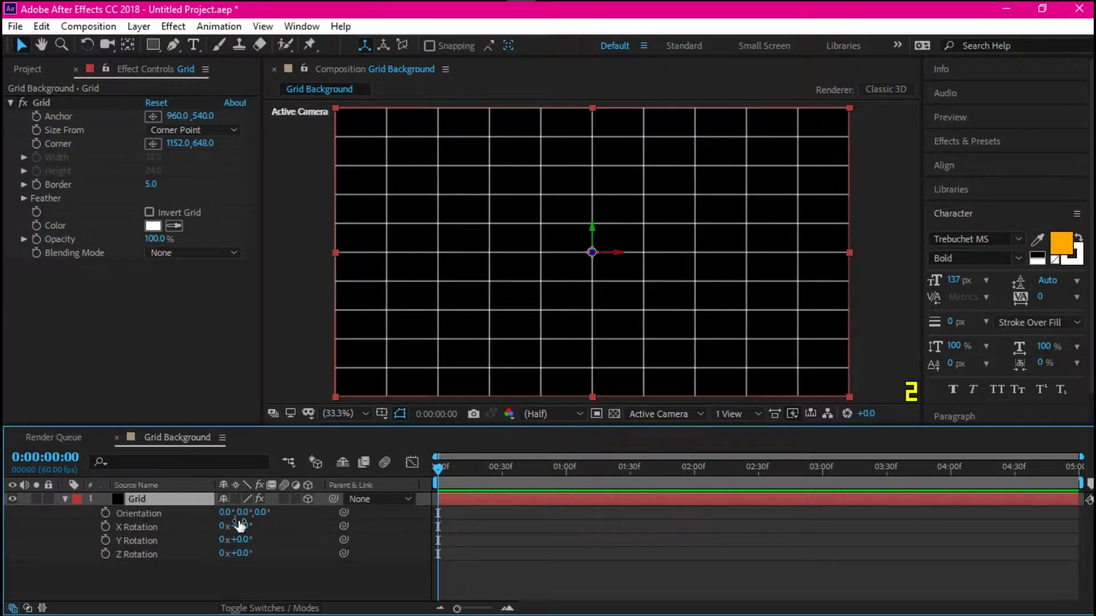
pyautogui.click(244, 527)
pyautogui.press('Return')
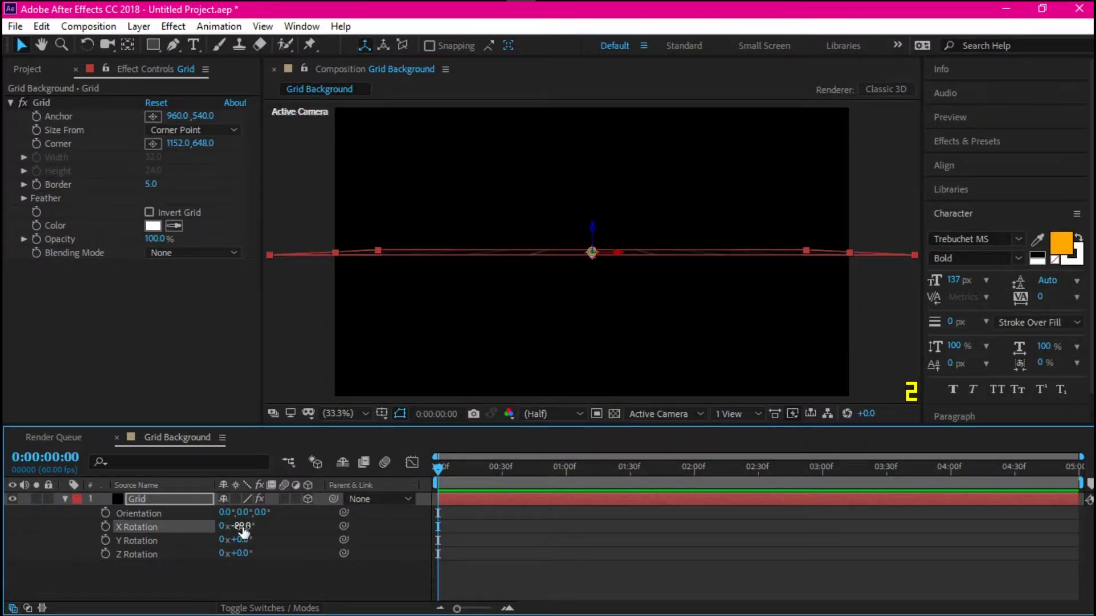
pyautogui.moveTo(242, 526); pyautogui.dragTo(240, 526)
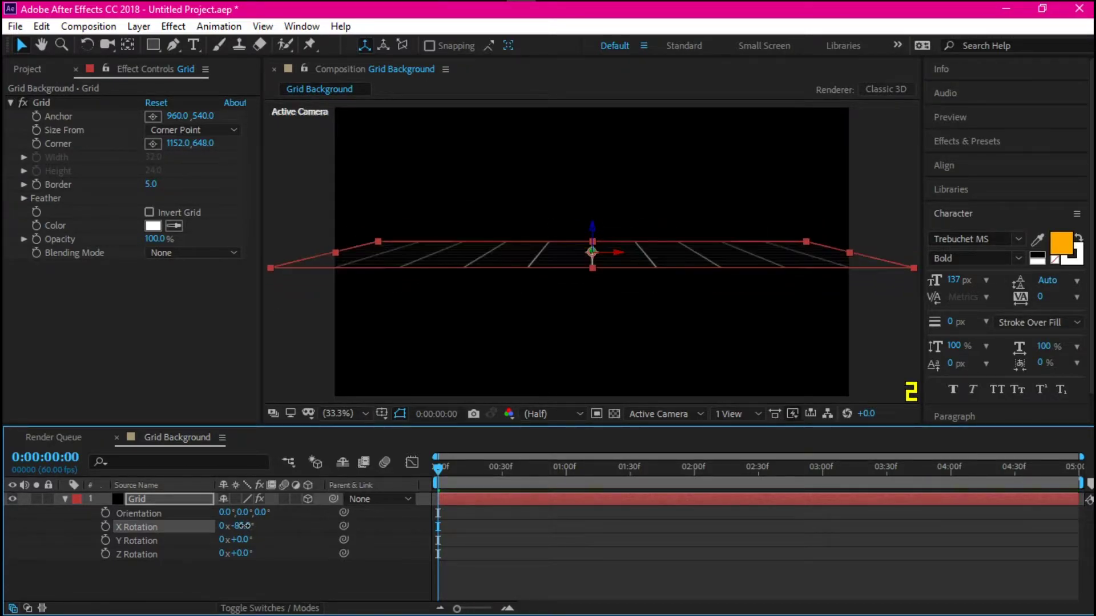
# - Lower the grid floor in the frame and scale it up to 206%
pyautogui.press('s')
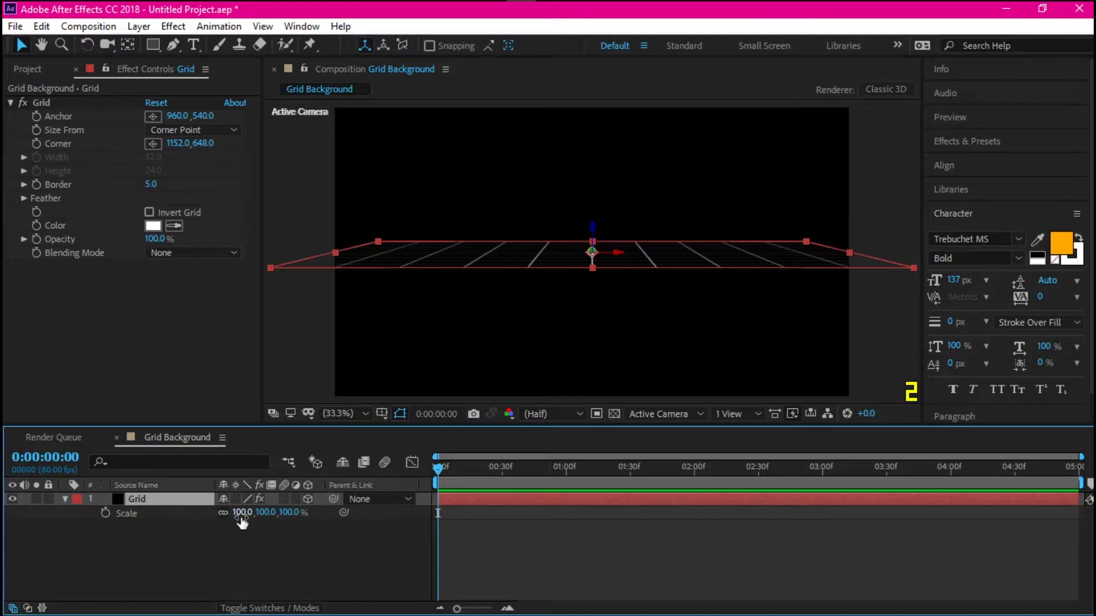
pyautogui.moveTo(247, 513); pyautogui.dragTo(245, 512)
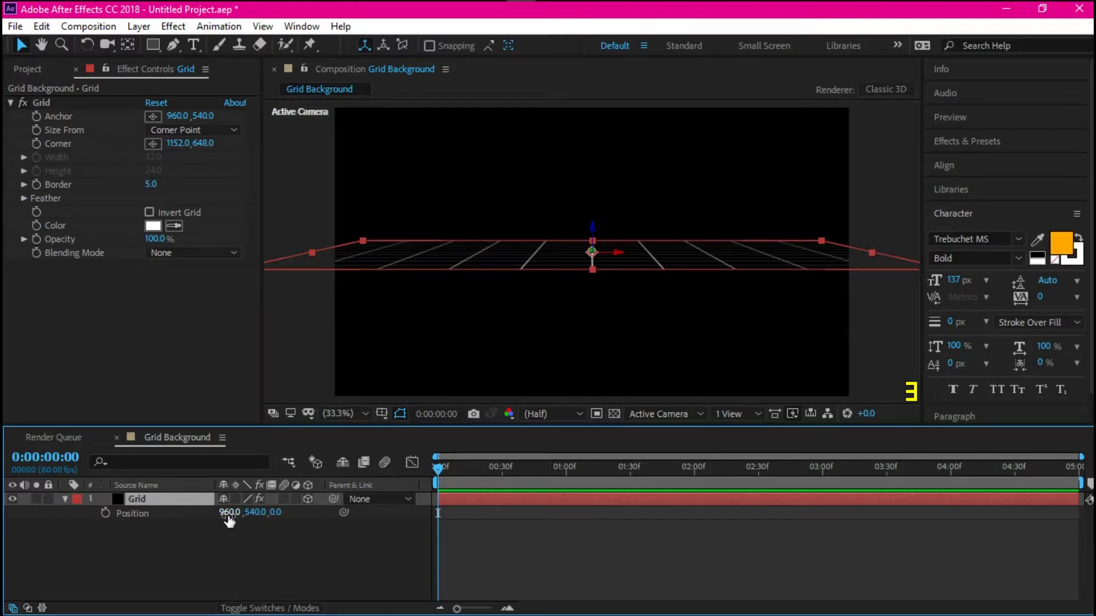
pyautogui.press('p')
pyautogui.moveTo(229, 518)
pyautogui.mouseDown()
pyautogui.moveTo(218, 520)
pyautogui.moveTo(474, 540)
pyautogui.mouseUp()
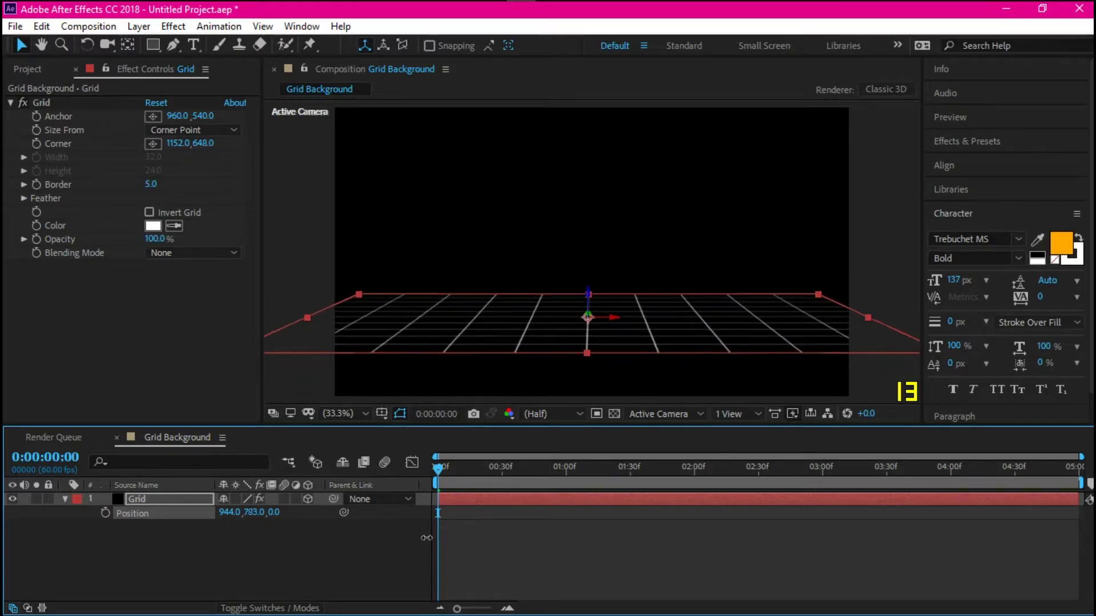
pyautogui.press('s')
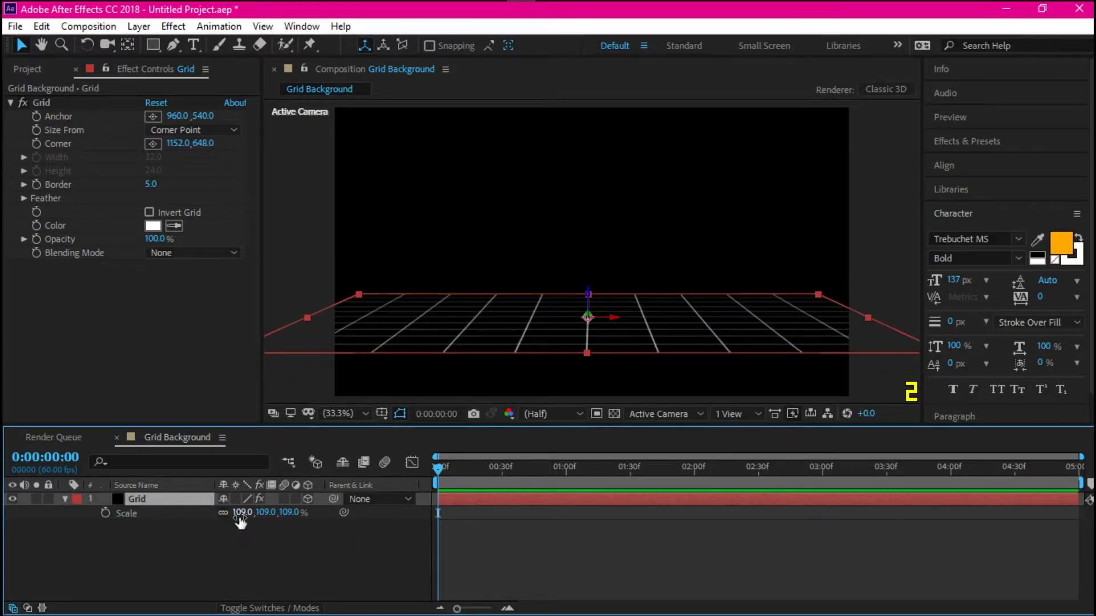
pyautogui.moveTo(240, 514); pyautogui.dragTo(261, 517)
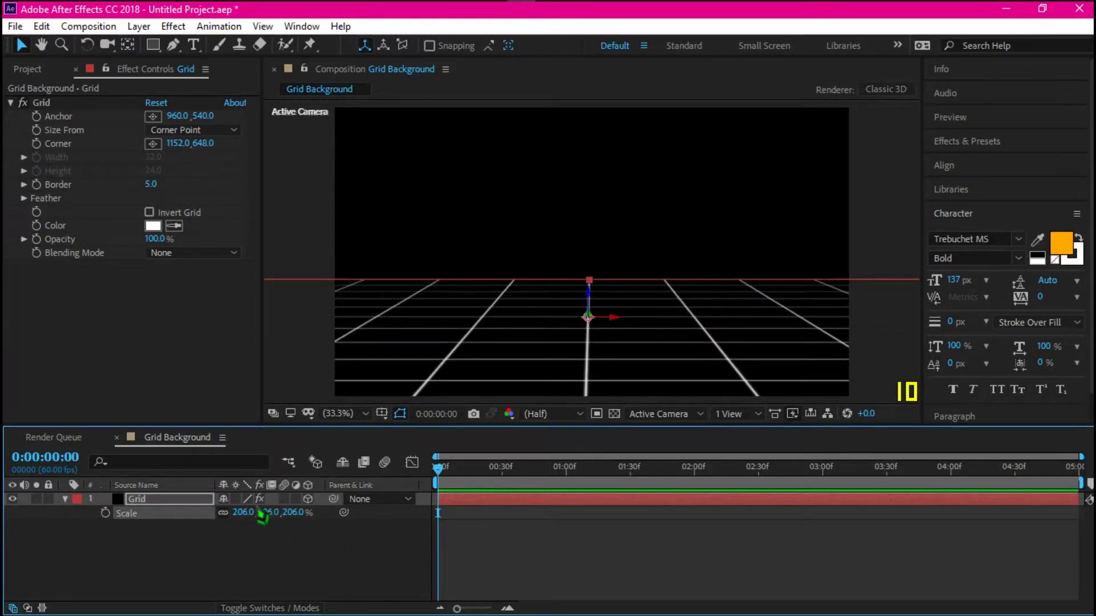
pyautogui.click(172, 504)
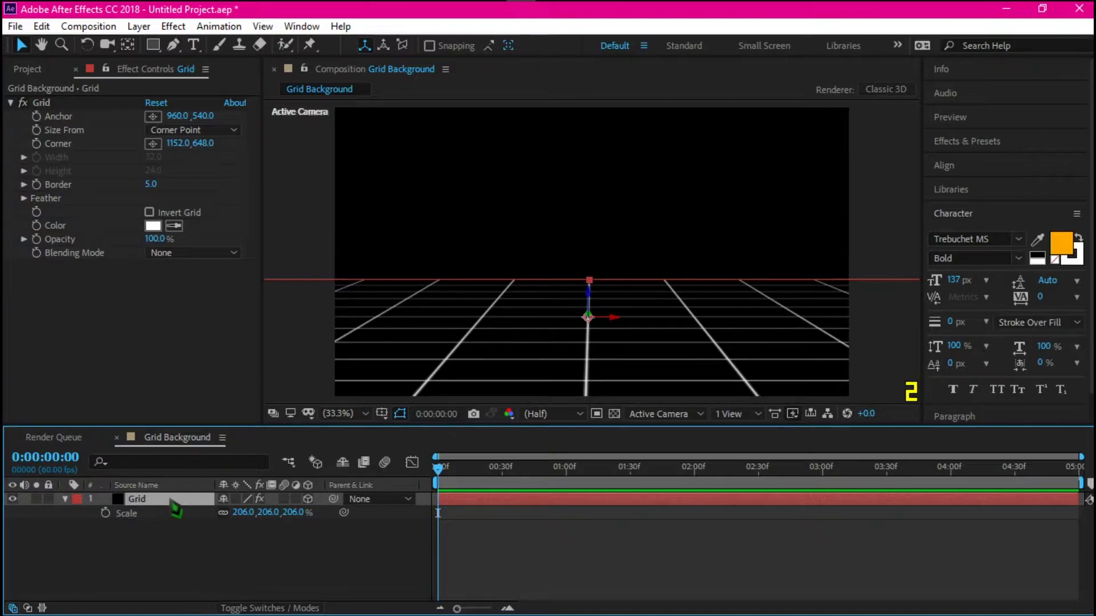
pyautogui.scroll(-1, 393, 340)
pyautogui.scroll(1, 371, 343)
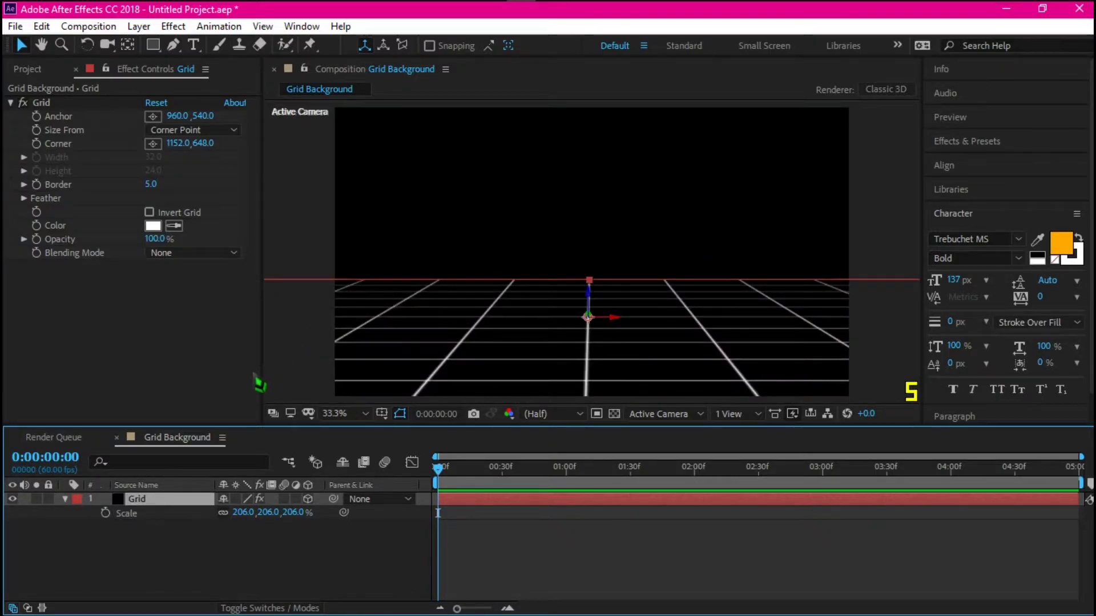
# - Nudge the grid's X Rotation and enlarge the floor to 242% scale
pyautogui.press('r')
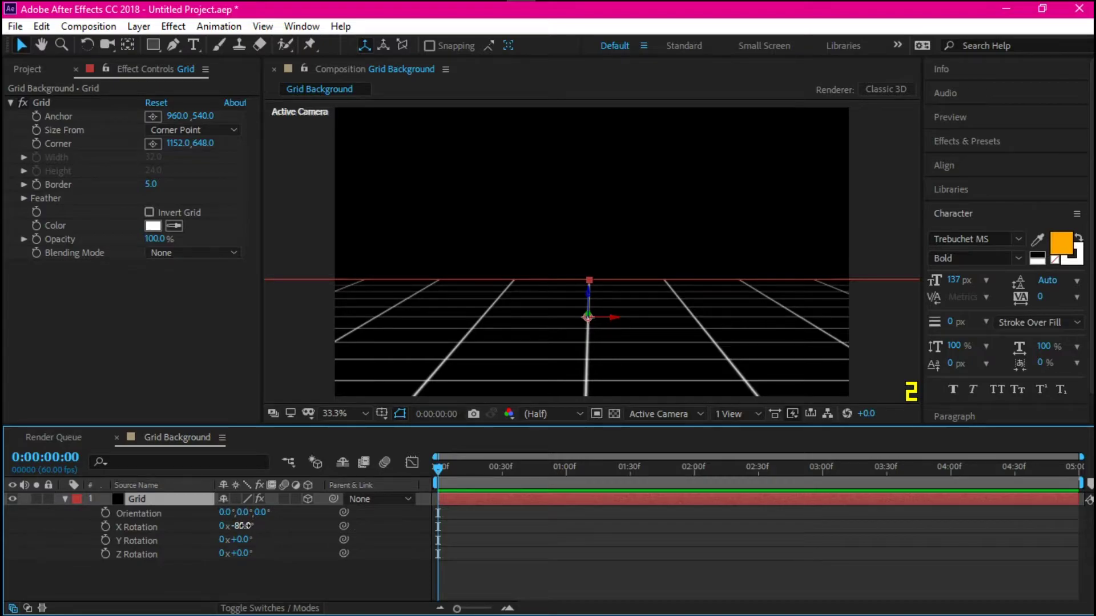
pyautogui.moveTo(242, 525); pyautogui.dragTo(242, 521)
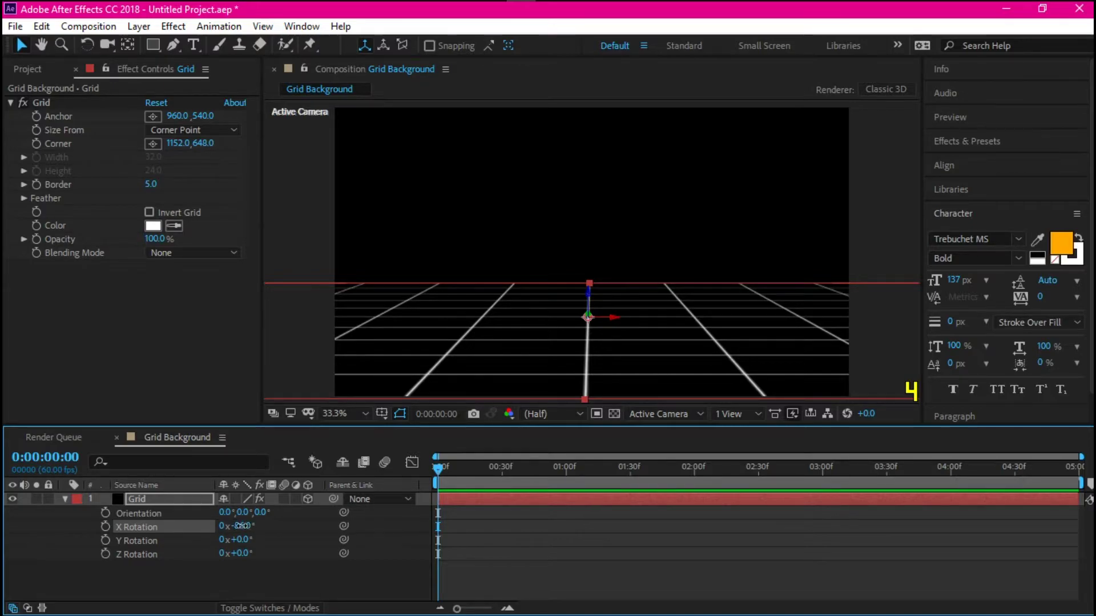
pyautogui.moveTo(244, 525); pyautogui.dragTo(244, 526)
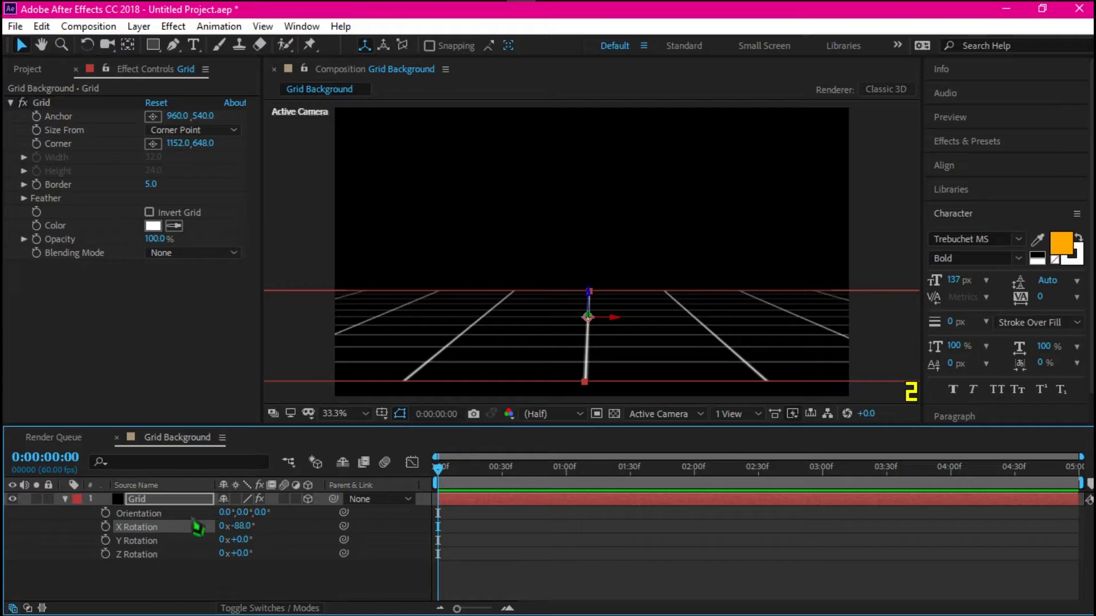
pyautogui.press('s')
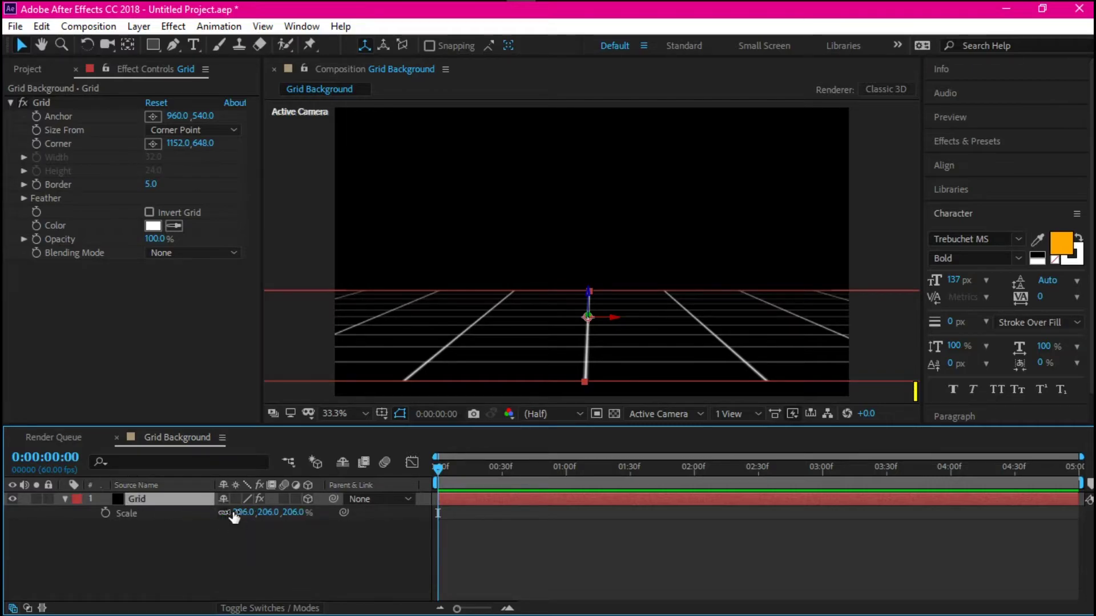
pyautogui.moveTo(242, 513); pyautogui.dragTo(286, 524)
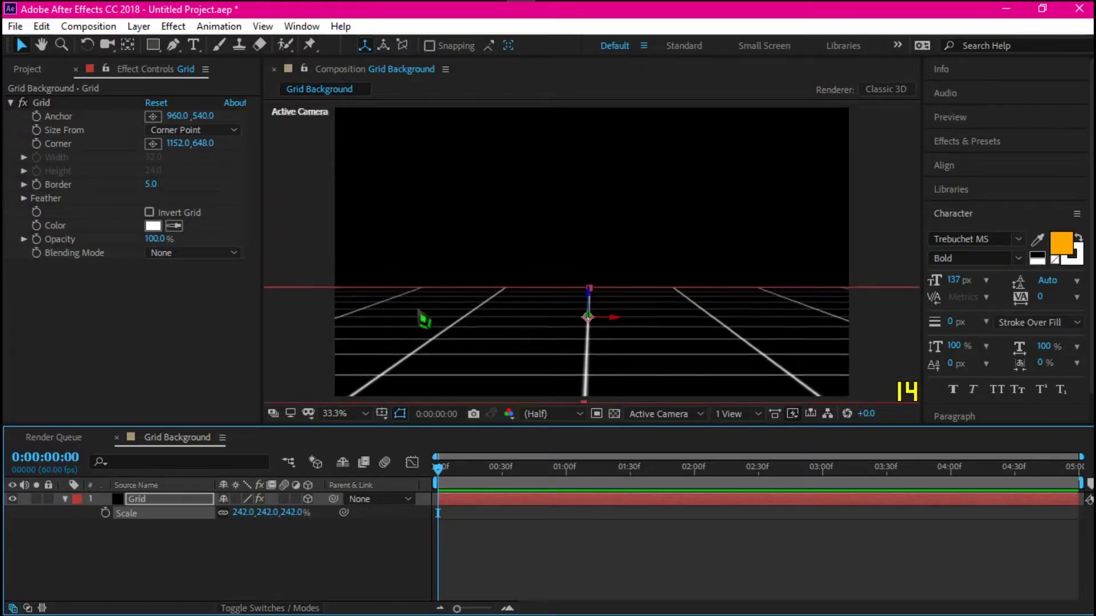
pyautogui.click(323, 251)
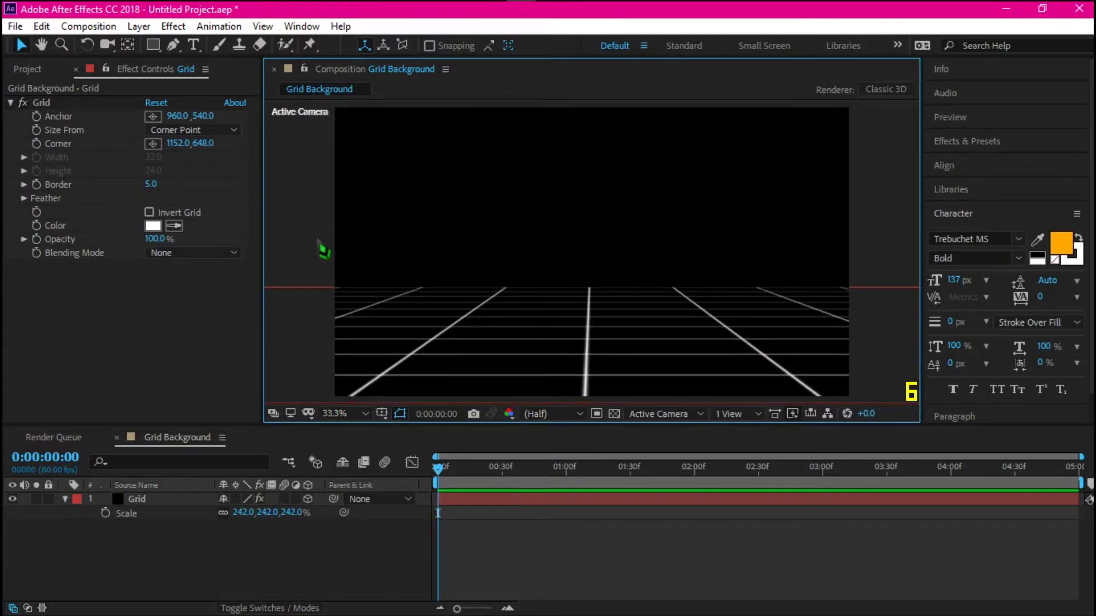
pyautogui.click(182, 501)
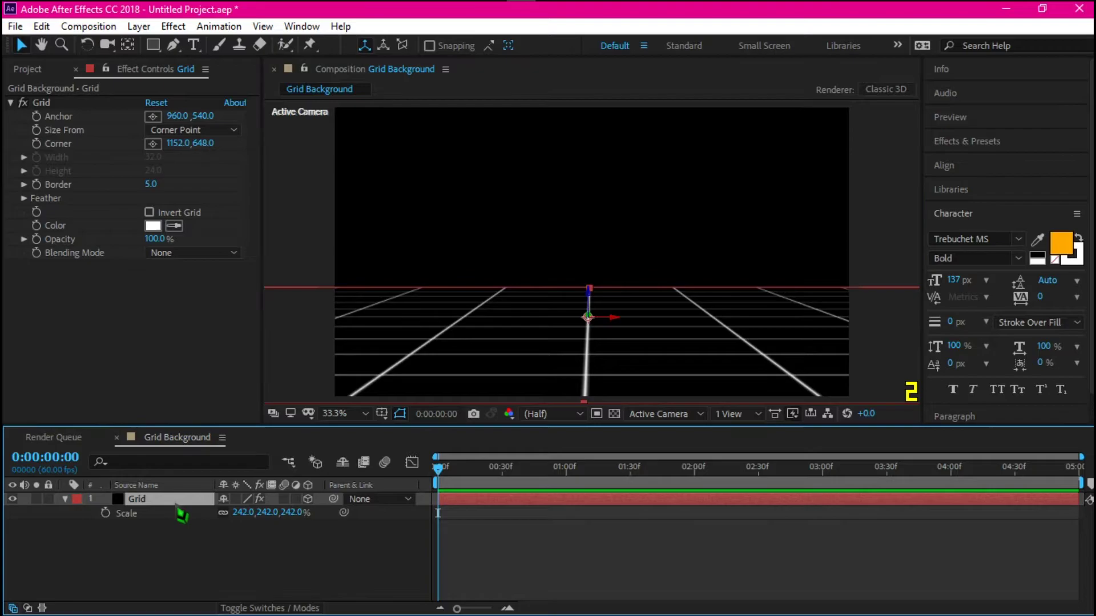
# - Move the floor down to position Y 842 and ease X Rotation to -84°
pyautogui.press('p')
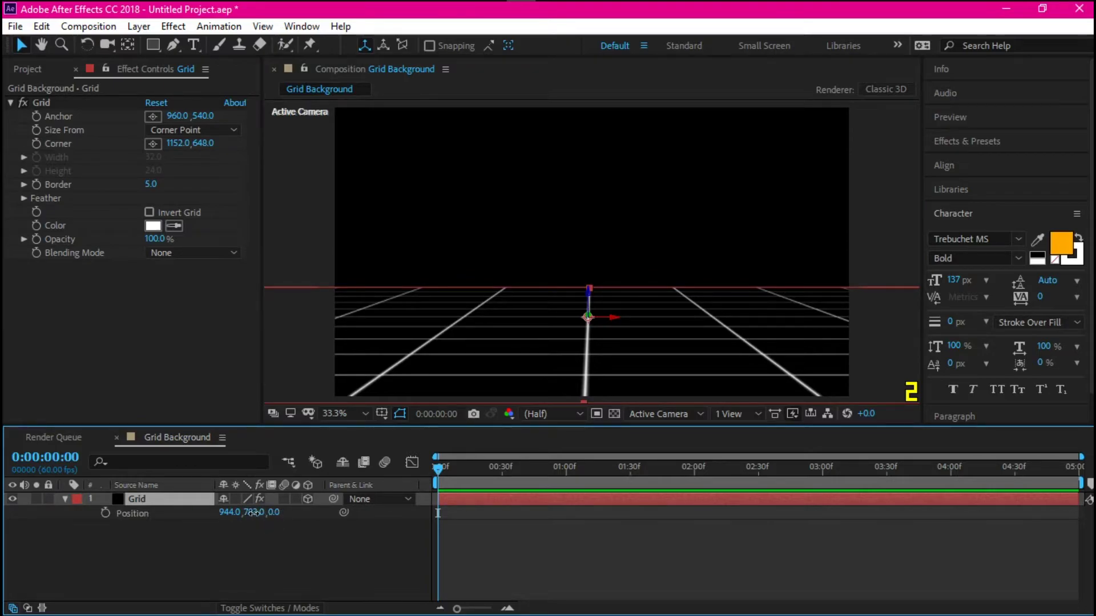
pyautogui.moveTo(253, 512); pyautogui.dragTo(295, 522)
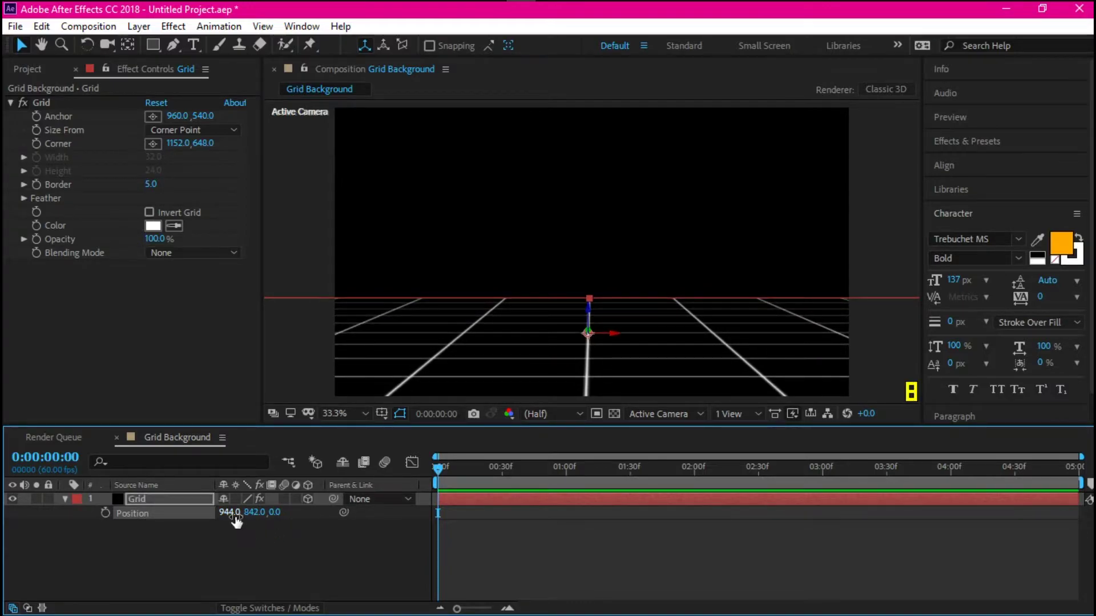
pyautogui.click(306, 232)
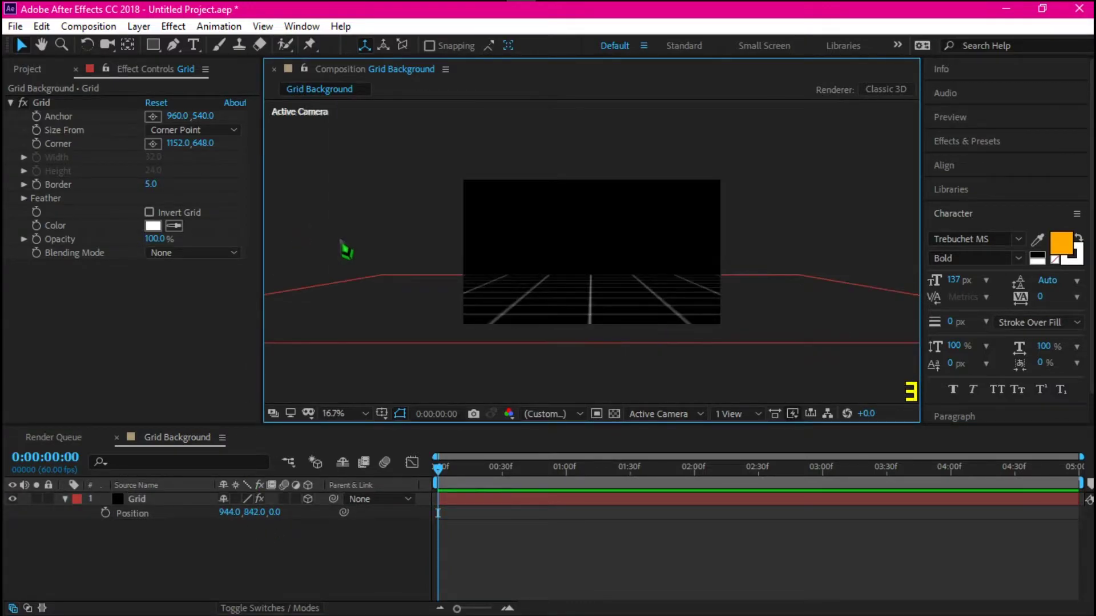
pyautogui.click(171, 501)
pyautogui.press('r')
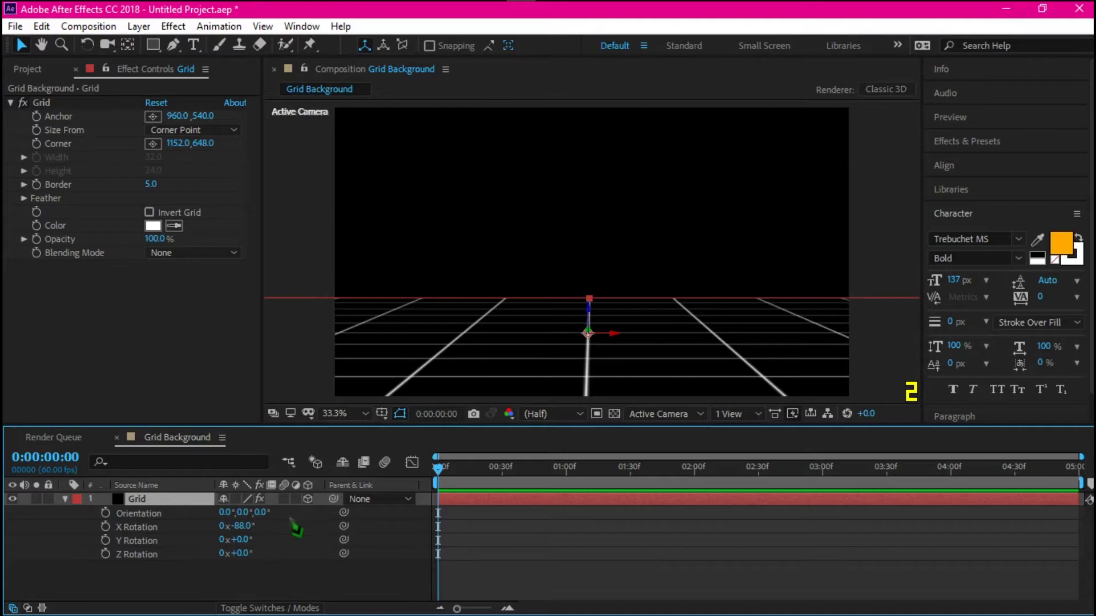
pyautogui.moveTo(244, 526); pyautogui.dragTo(247, 526)
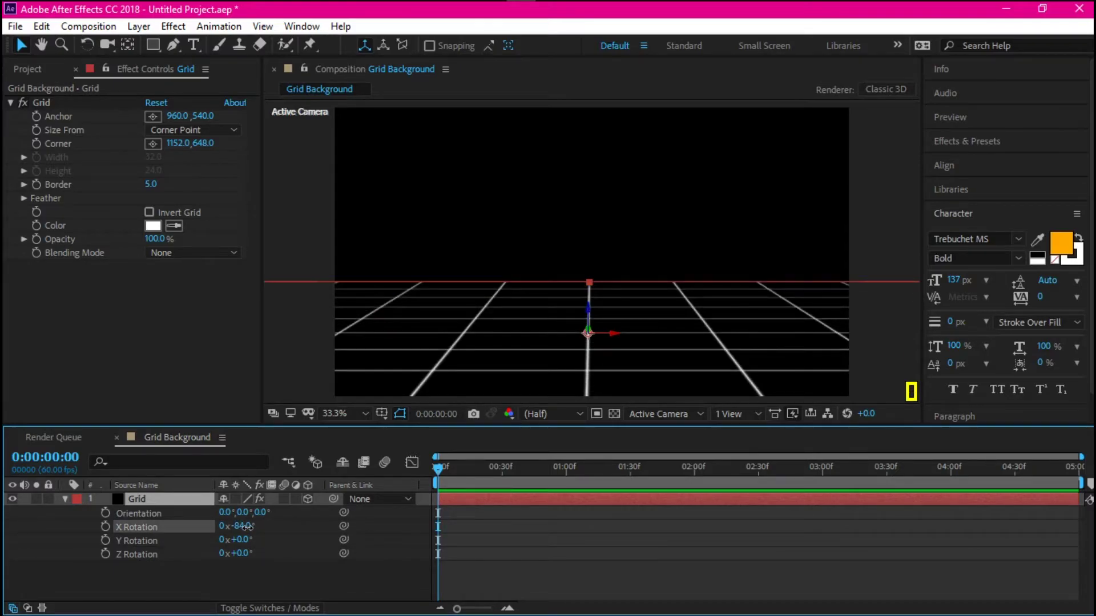
pyautogui.click(308, 248)
pyautogui.press(',')
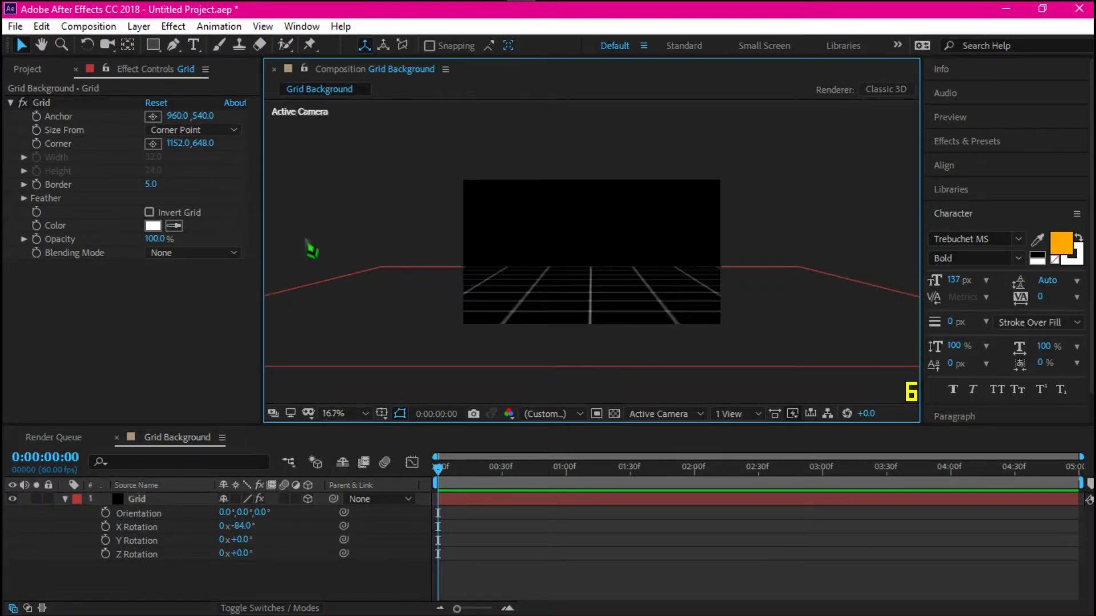
pyautogui.press('.')
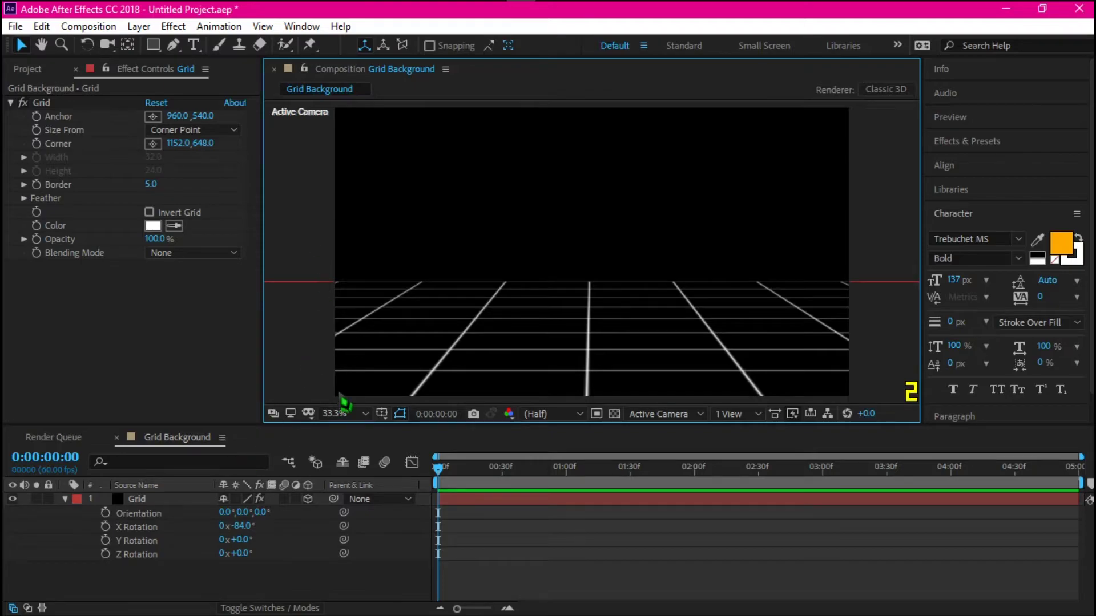
# - Set Grid Size From to Width & Height Sliders and preview the grid
pyautogui.click(188, 130)
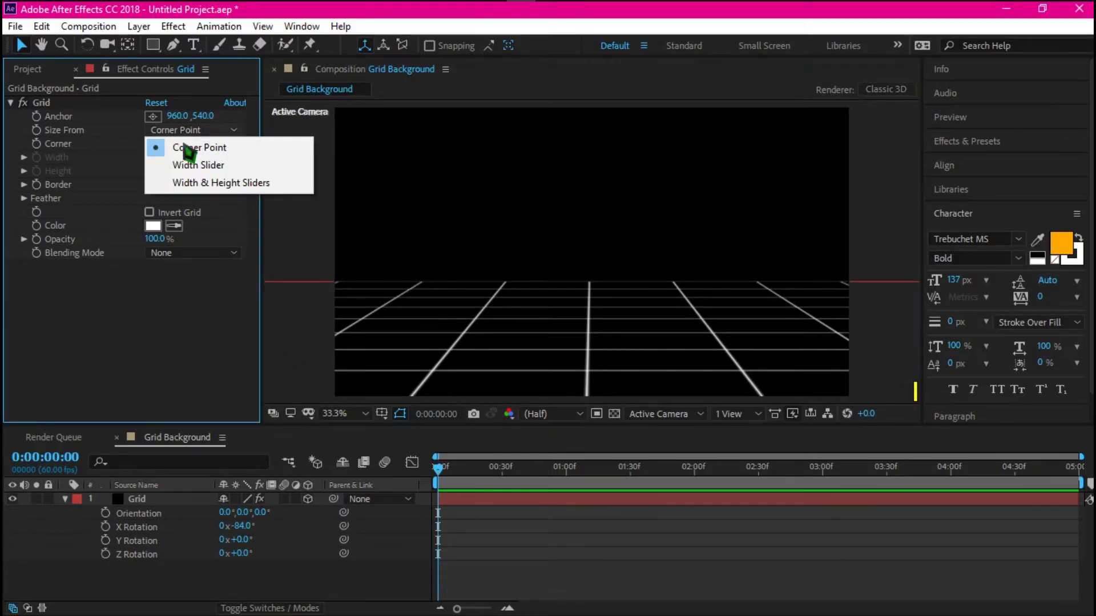
pyautogui.click(196, 182)
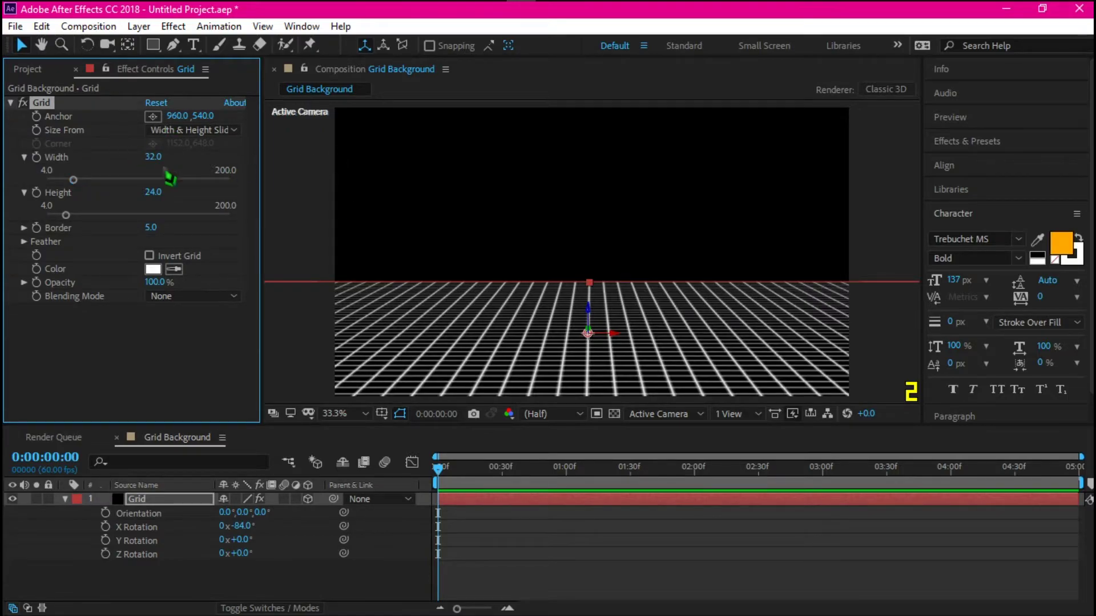
pyautogui.click(203, 115)
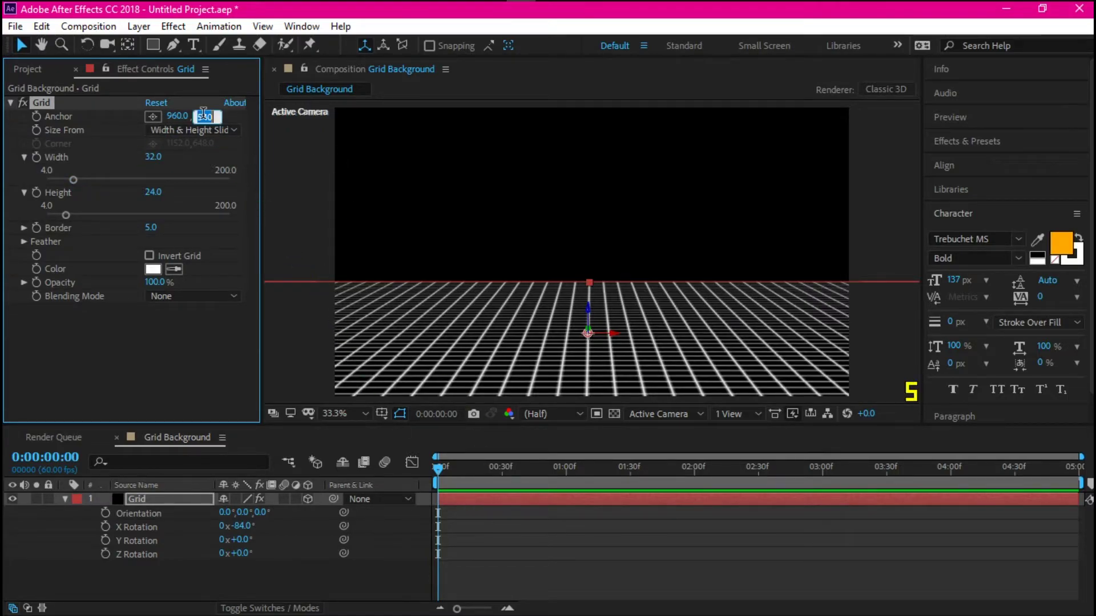
pyautogui.write('0')
pyautogui.press('Return')
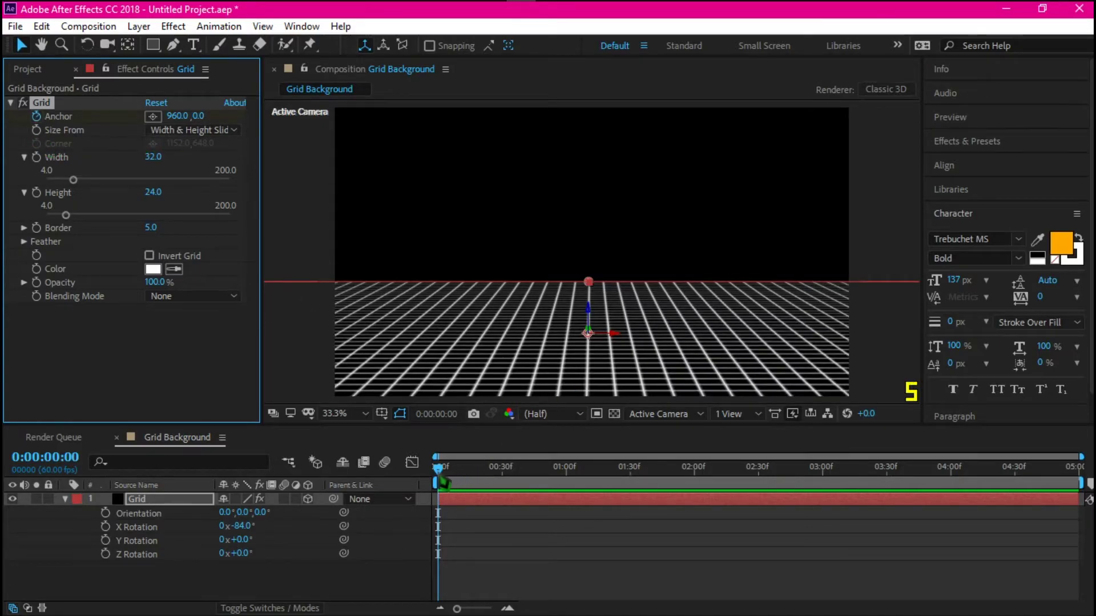
pyautogui.click(1060, 544)
pyautogui.press('space')
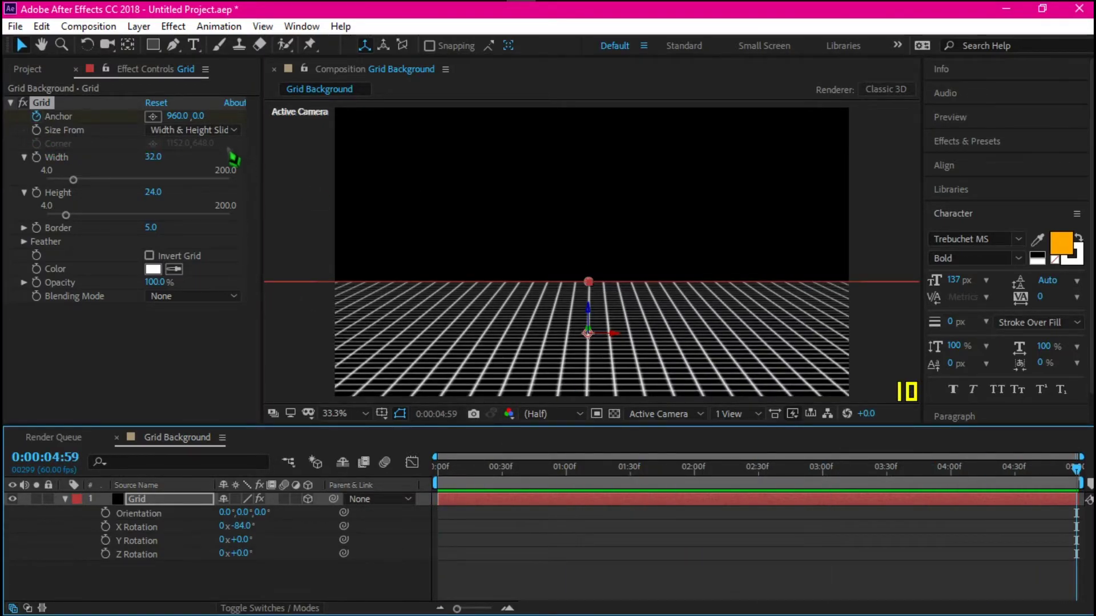
# - Shift the grid anchor to 960, 1379 and set cell width 122, height 104
pyautogui.moveTo(198, 118); pyautogui.dragTo(347, 154)
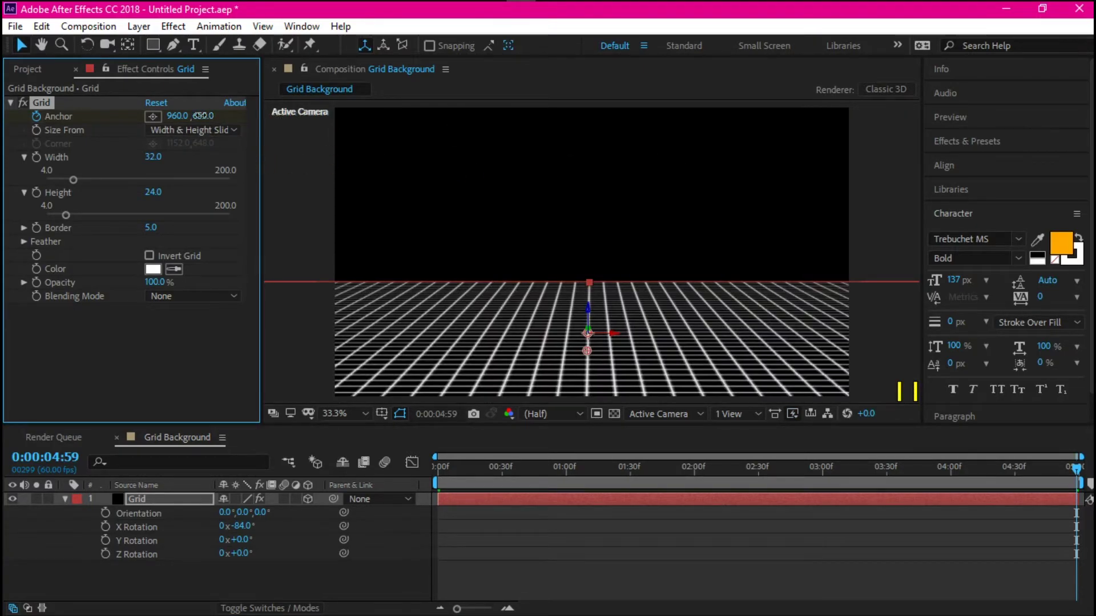
pyautogui.moveTo(203, 115); pyautogui.dragTo(522, 215)
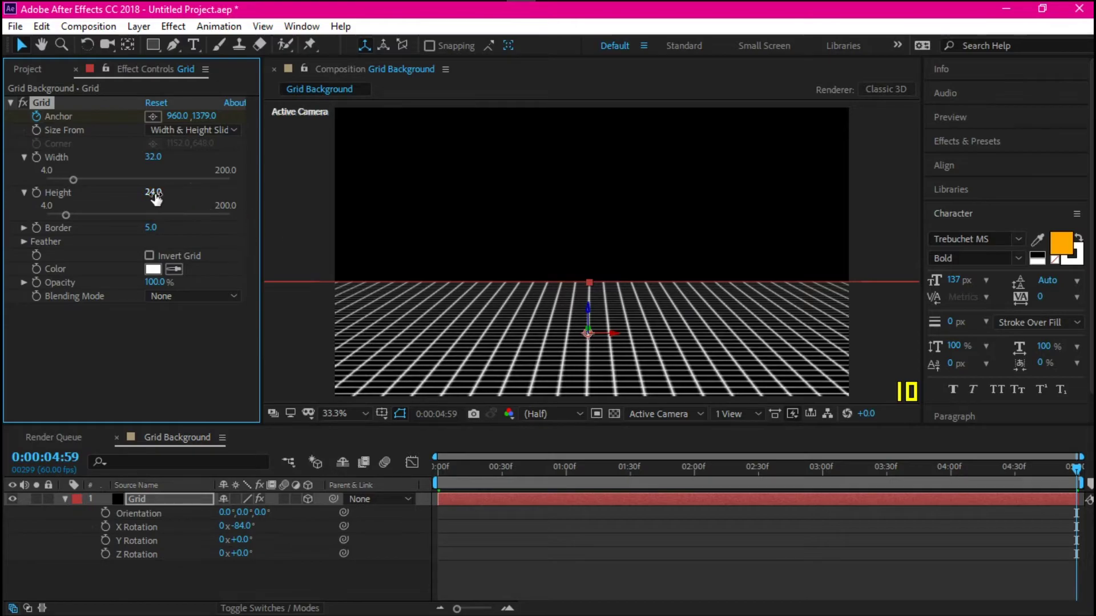
pyautogui.moveTo(162, 193); pyautogui.dragTo(226, 204)
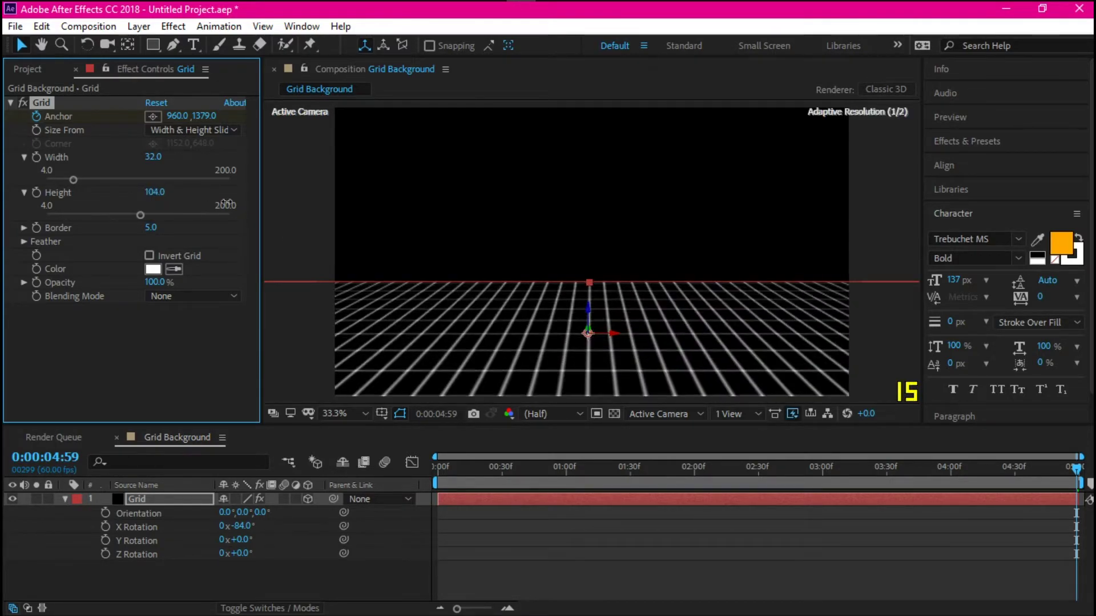
pyautogui.moveTo(153, 156); pyautogui.dragTo(232, 166)
pyautogui.click(300, 219)
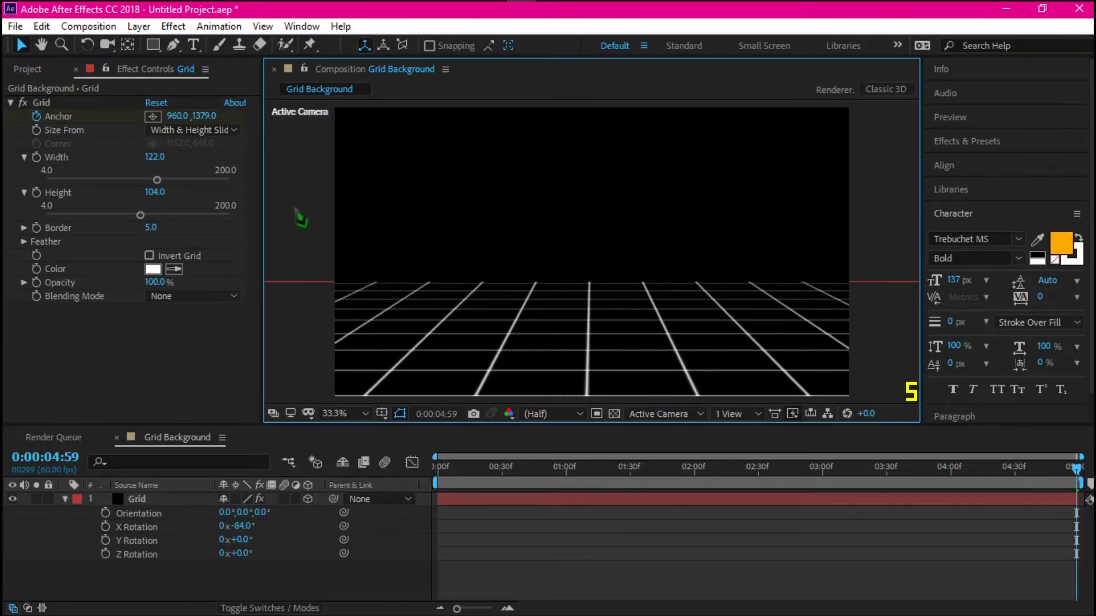
# - Preview the grid animation and park the time indicator near 0:00:00:52
pyautogui.press('space')
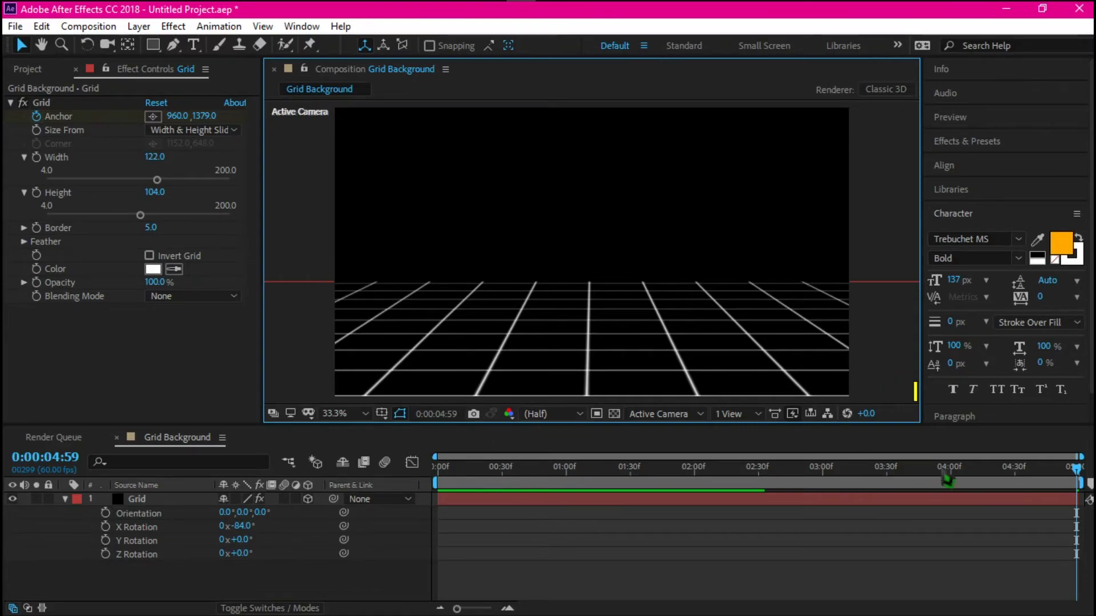
pyautogui.moveTo(729, 504); pyautogui.dragTo(548, 505)
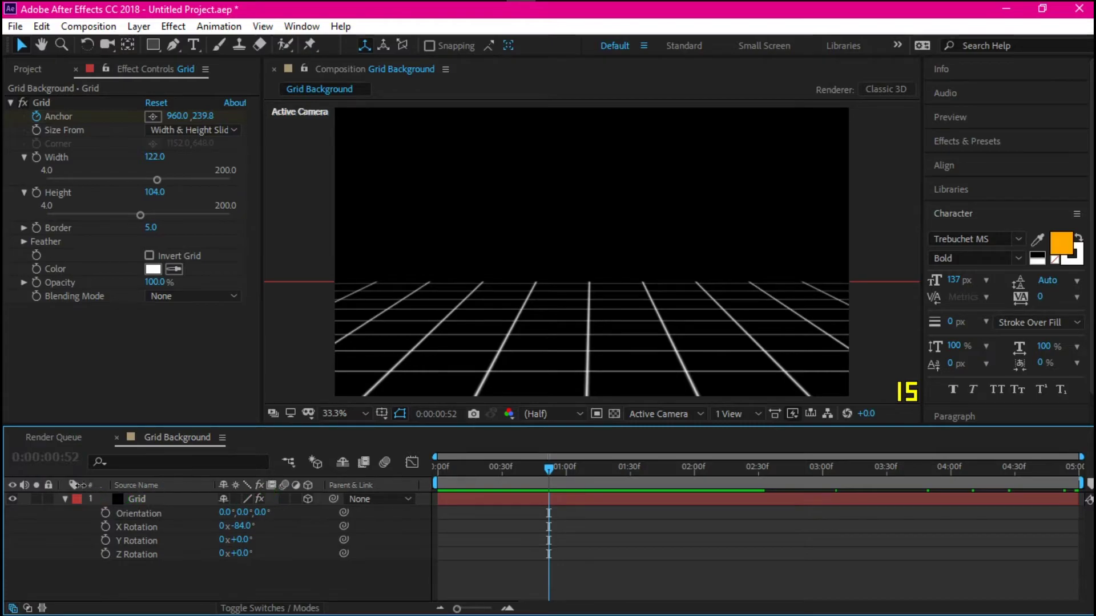
pyautogui.click(65, 499)
pyautogui.click(143, 501)
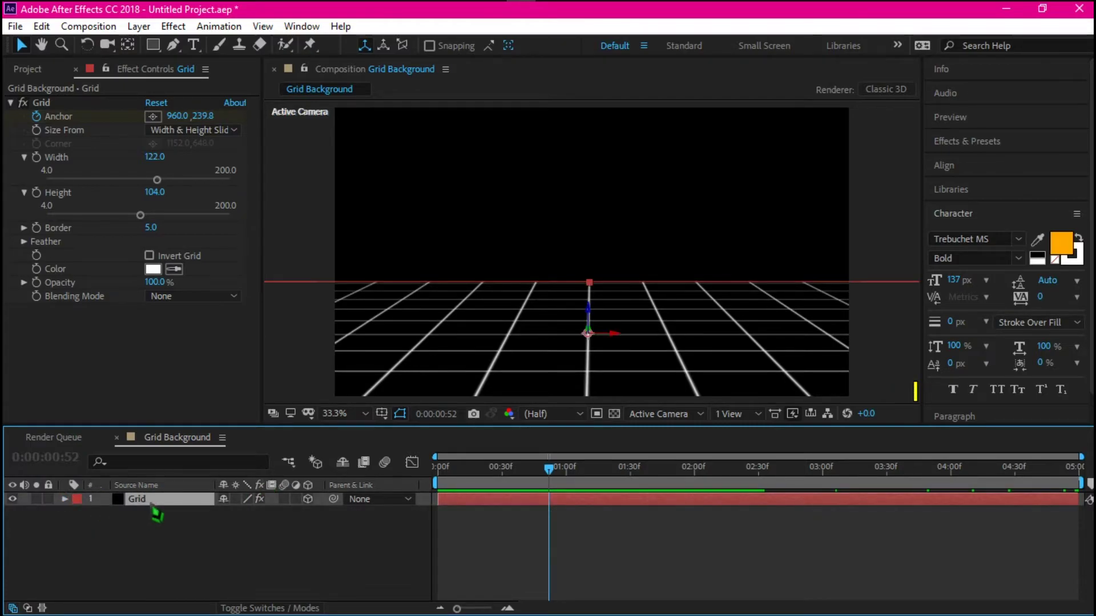
# - Change the Grid Color to bright green #15D322
pyautogui.click(153, 269)
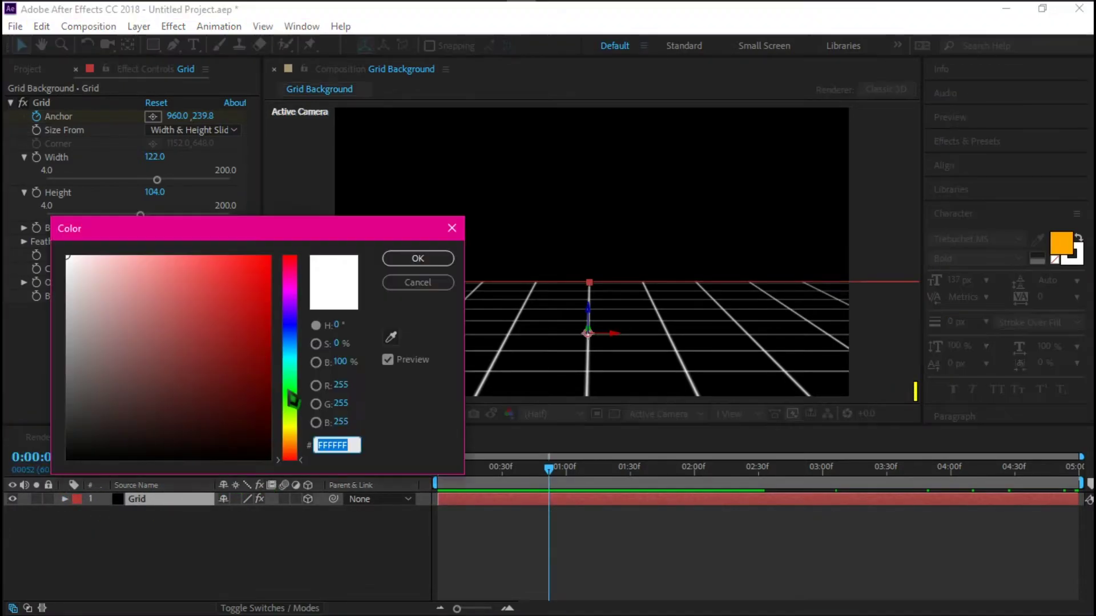
pyautogui.click(289, 390)
pyautogui.click(242, 312)
pyautogui.moveTo(242, 313); pyautogui.dragTo(249, 291)
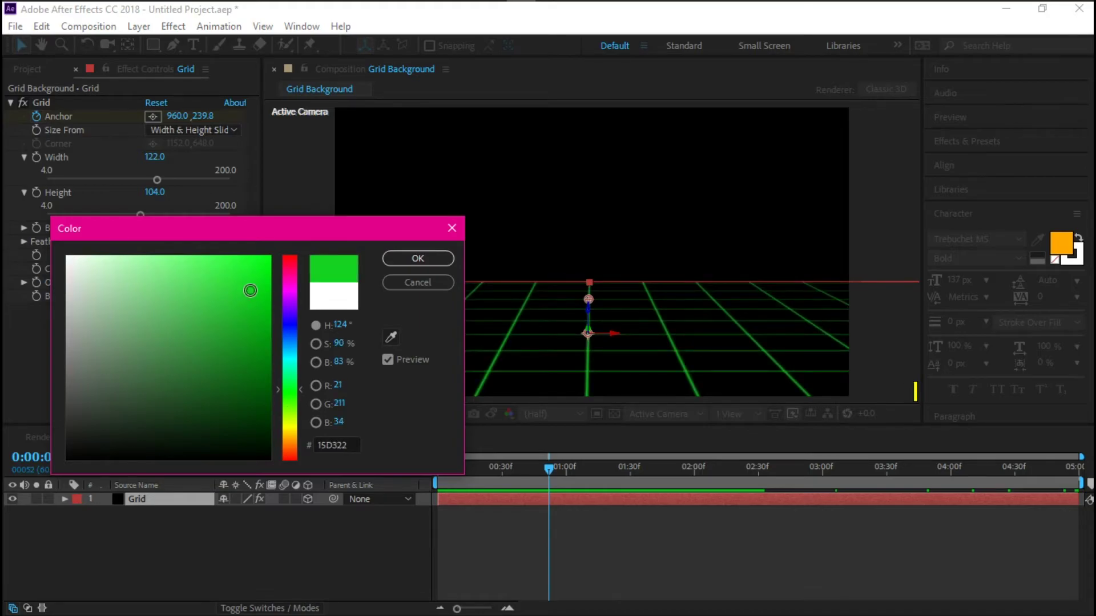
pyautogui.click(402, 261)
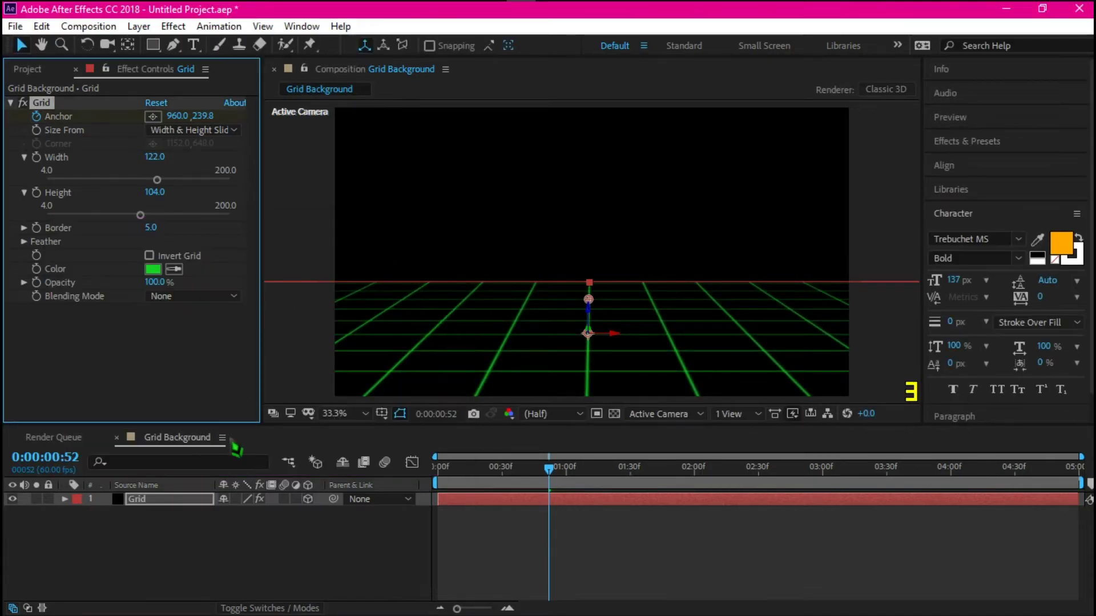
pyautogui.click(180, 501)
# - Apply Glow to the grid with Composite Original set to On Top
pyautogui.hotkey('ctrl', 'space')
pyautogui.write('glow')
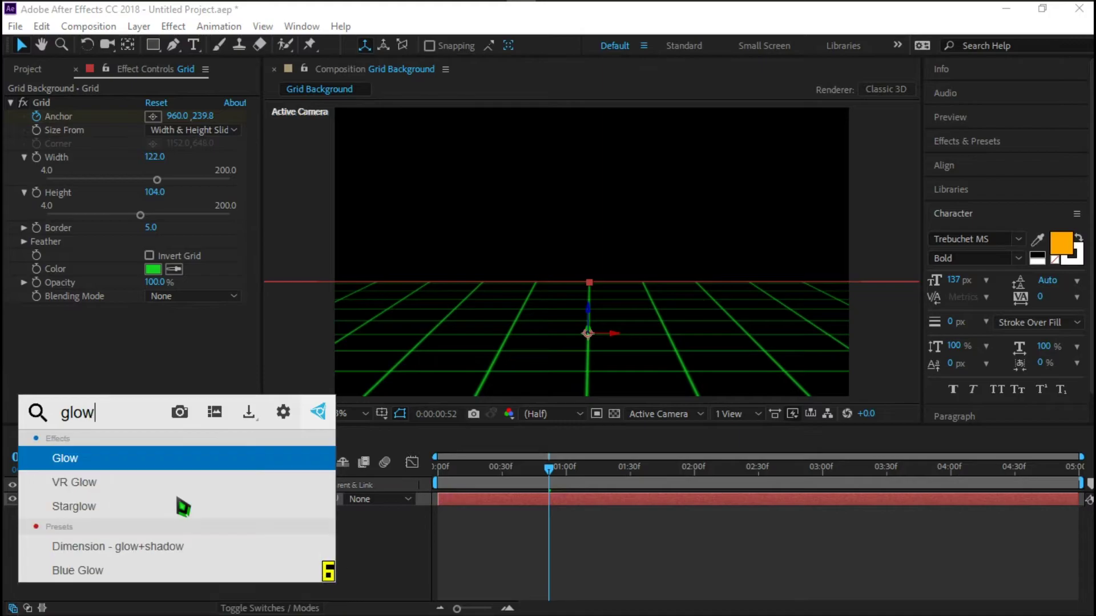
pyautogui.press('Return')
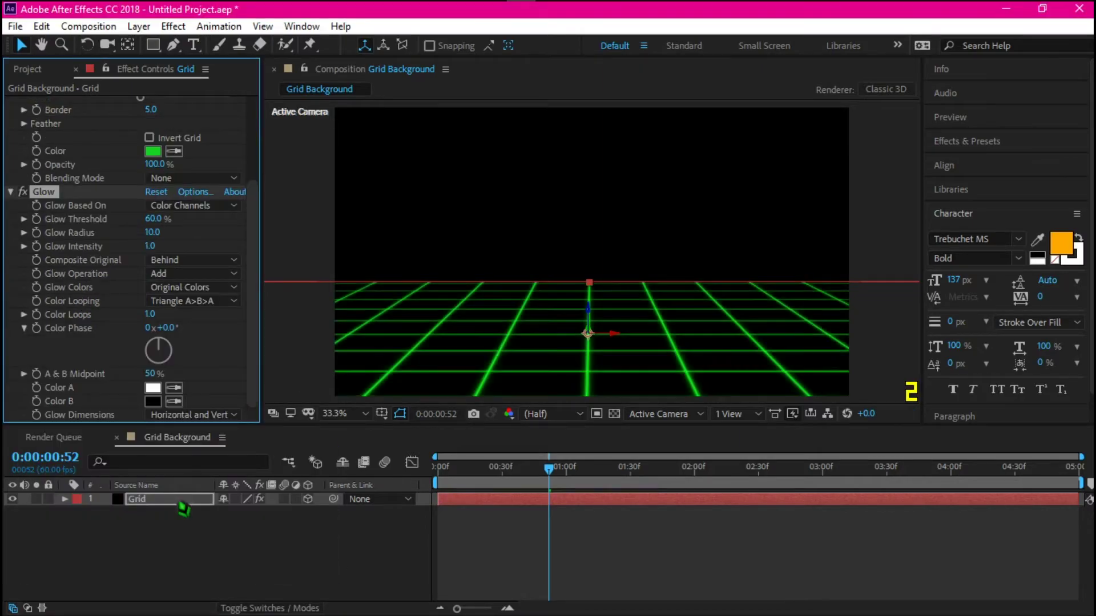
pyautogui.click(212, 260)
pyautogui.click(189, 278)
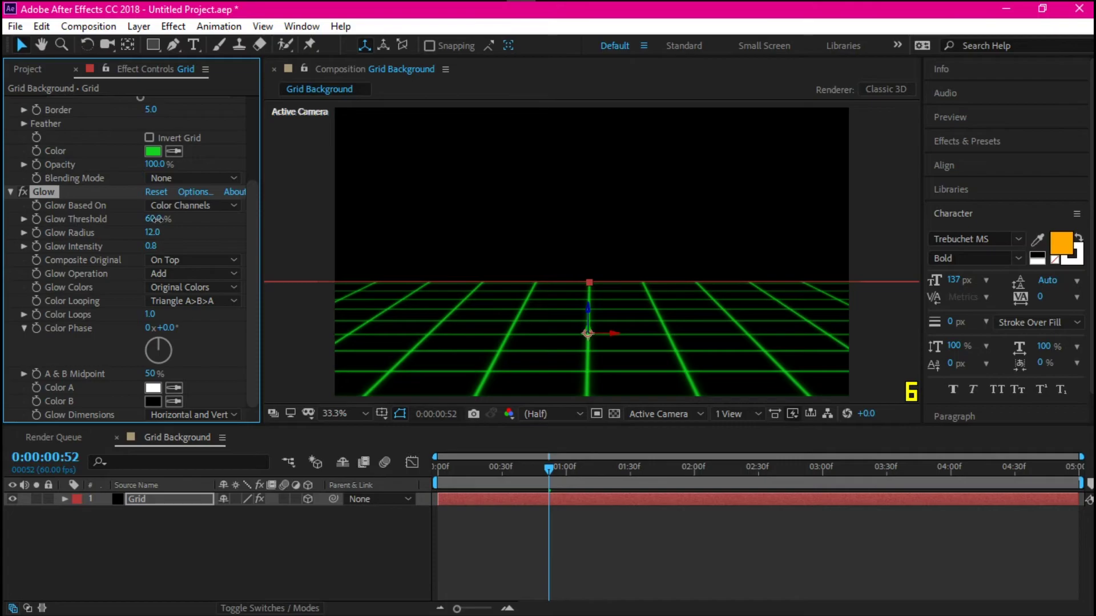
# - Tune the Glow threshold to 74.9% and return the time to frame 28
pyautogui.moveTo(182, 220); pyautogui.dragTo(193, 218)
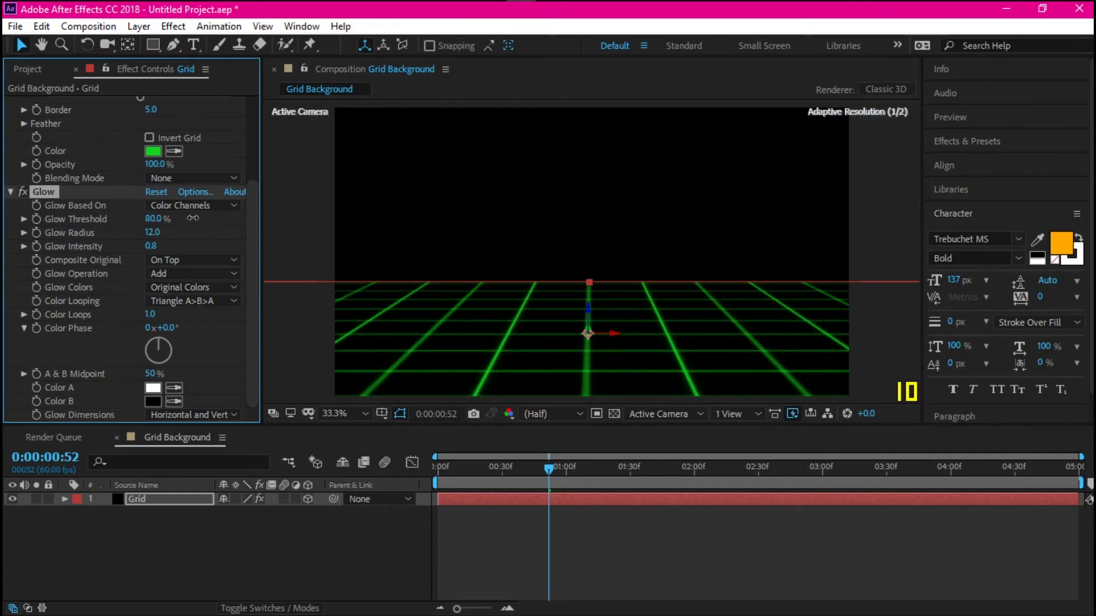
pyautogui.click(321, 239)
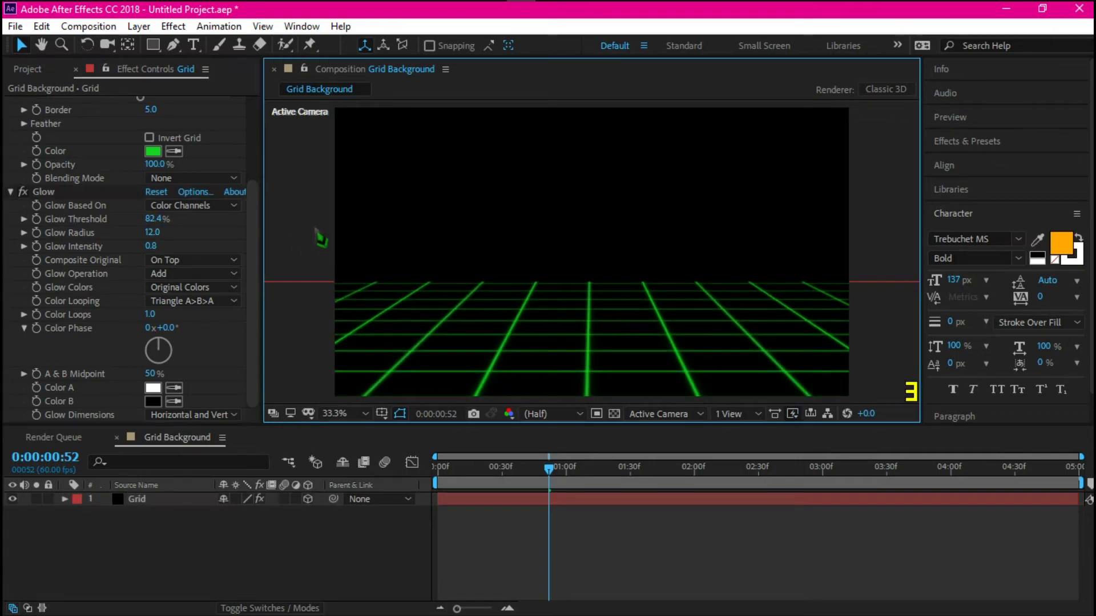
pyautogui.moveTo(159, 218); pyautogui.dragTo(141, 219)
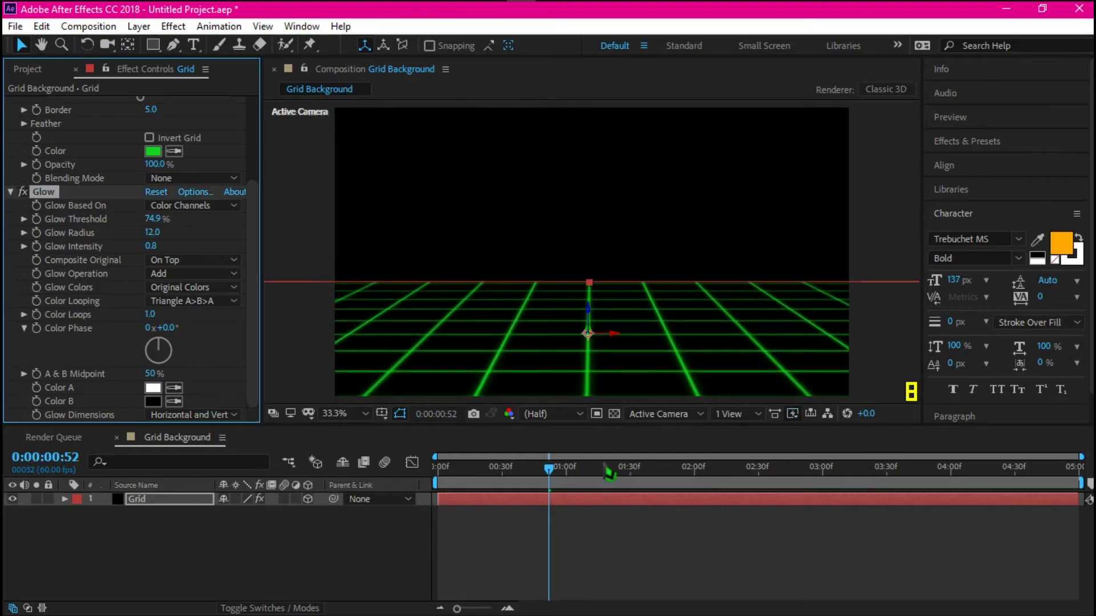
pyautogui.moveTo(551, 479); pyautogui.dragTo(498, 469)
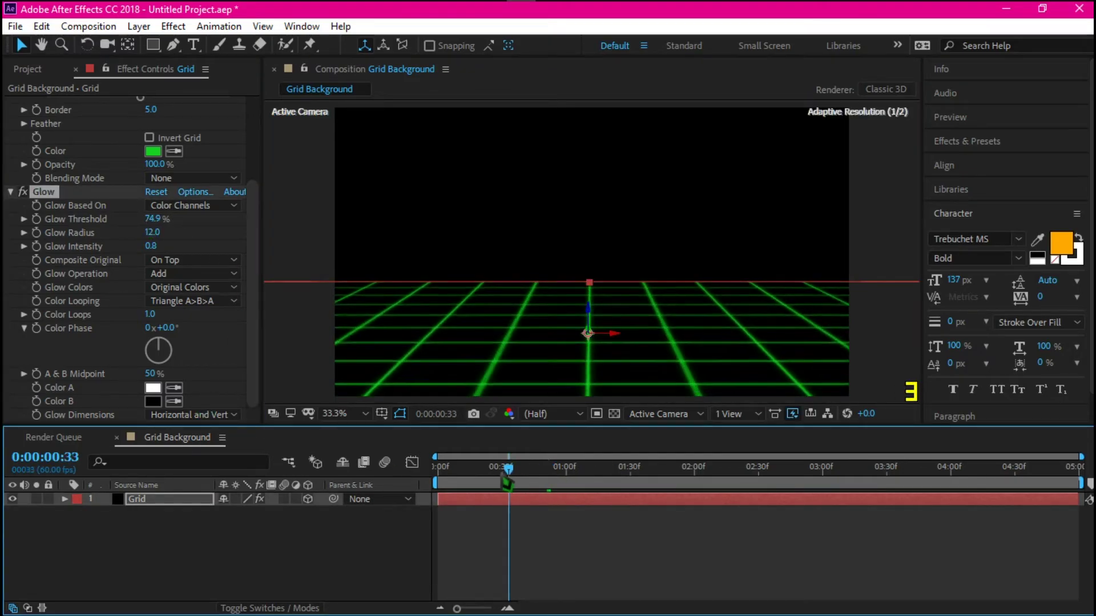
pyautogui.click(154, 501)
pyautogui.click(208, 541)
pyautogui.rightClick(194, 565)
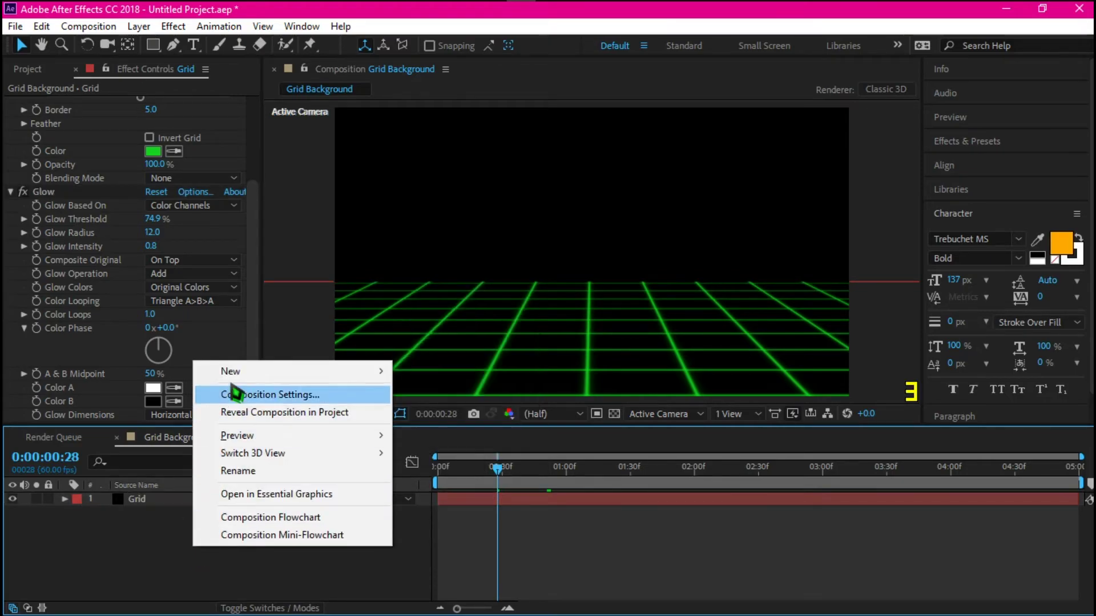
# - Create a black solid named ramp and drag it below the Grid layer
pyautogui.moveTo(246, 371)
pyautogui.click(430, 412)
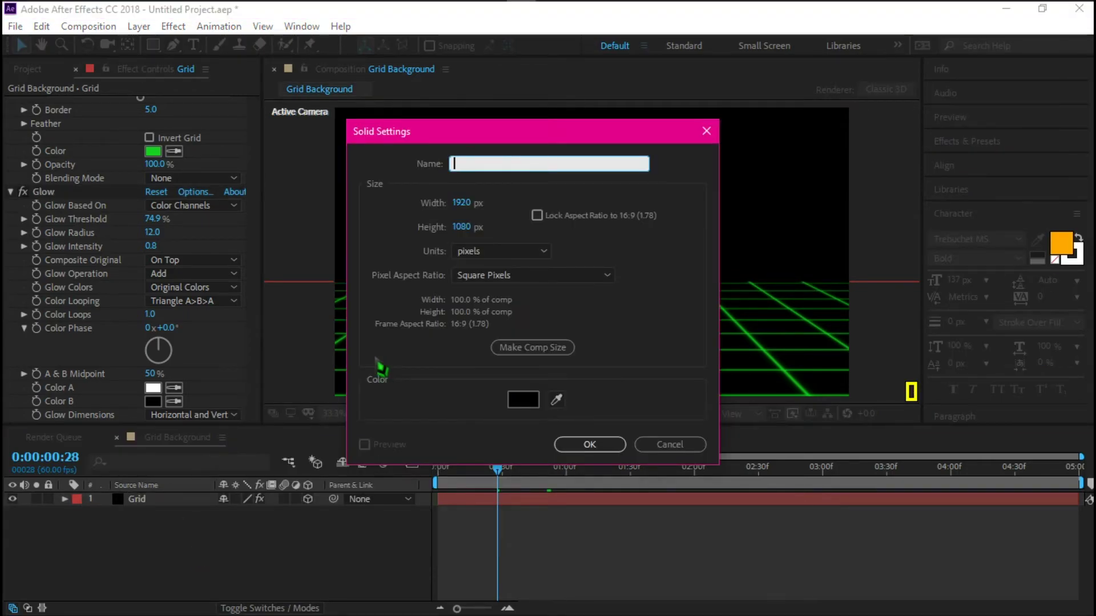
pyautogui.write('ramp')
pyautogui.press('Return')
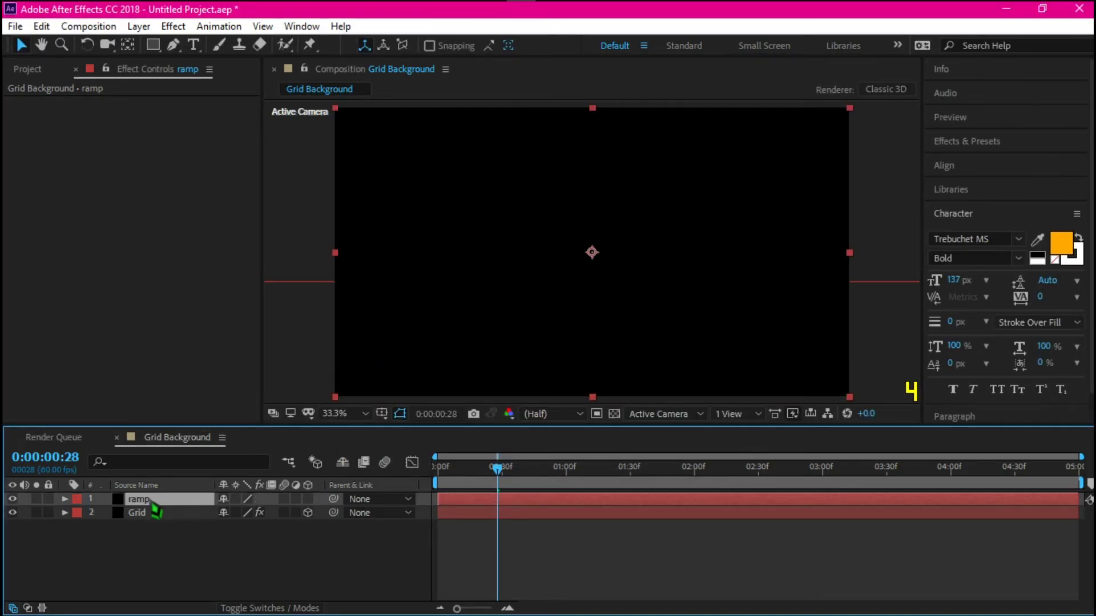
pyautogui.moveTo(153, 505); pyautogui.dragTo(153, 529)
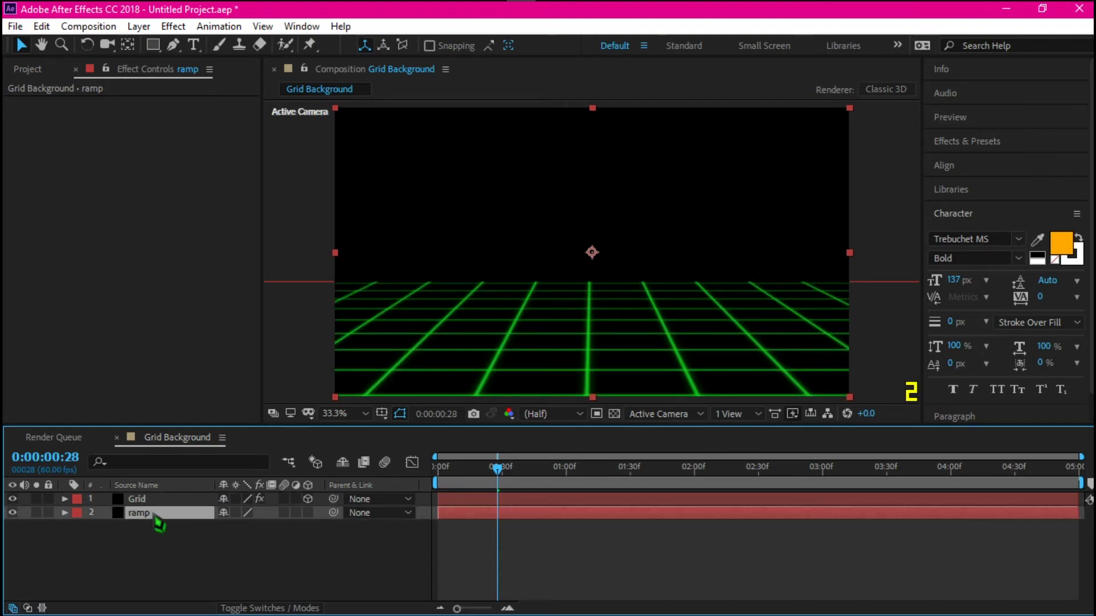
pyautogui.hotkey('ctrl', 'space')
# - Apply Gradient Ramp to the ramp layer with a dark green 062D06 end colour
pyautogui.write('ram')
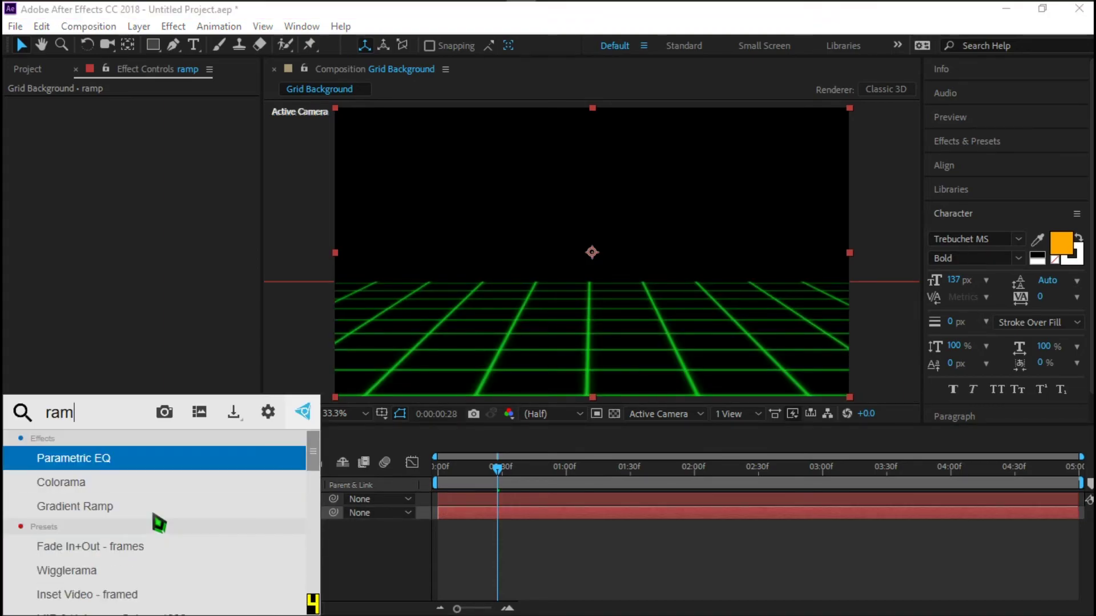
pyautogui.write('p')
pyautogui.press('Return')
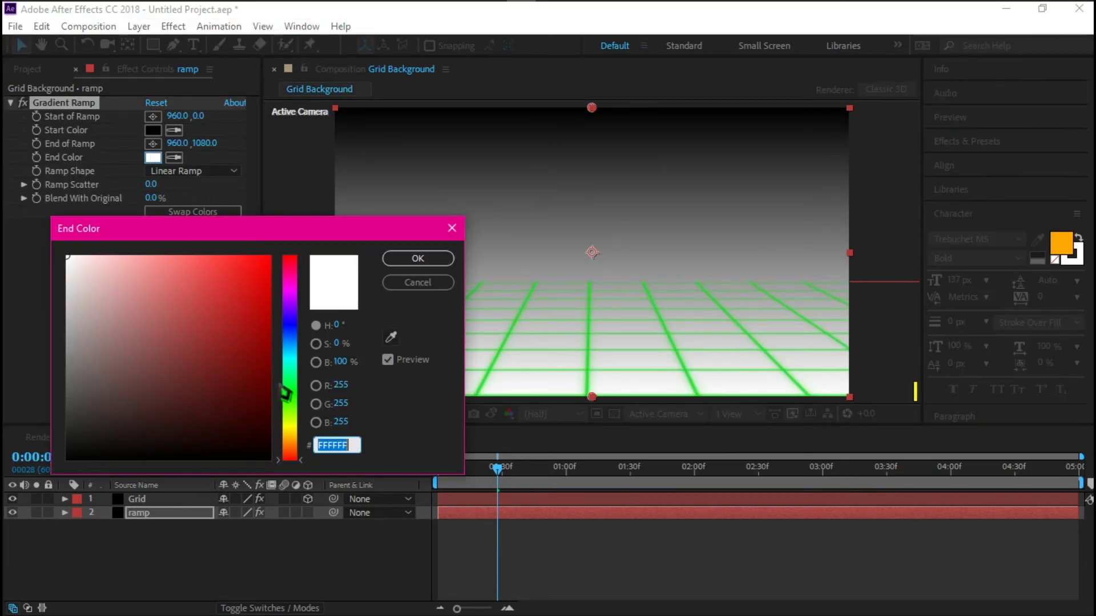
pyautogui.click(295, 403)
pyautogui.moveTo(240, 354); pyautogui.dragTo(242, 421)
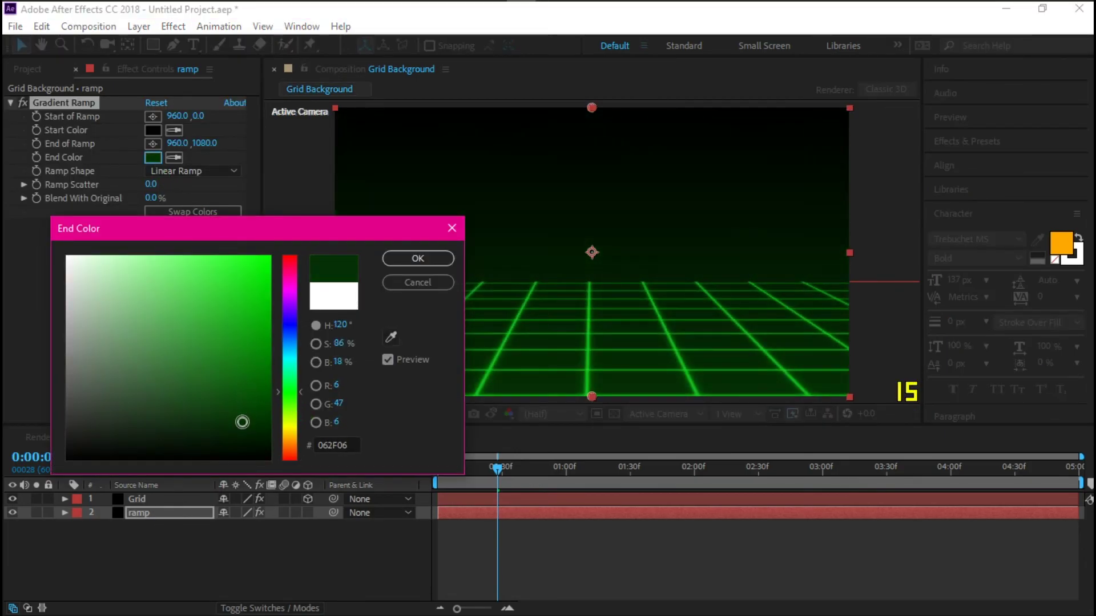
pyautogui.click(399, 260)
# - Drag the gradient start to 924,144 and the end to 924,1866, fitting the viewer
pyautogui.scroll(-2, 587, 244)
pyautogui.moveTo(591, 335); pyautogui.dragTo(585, 425)
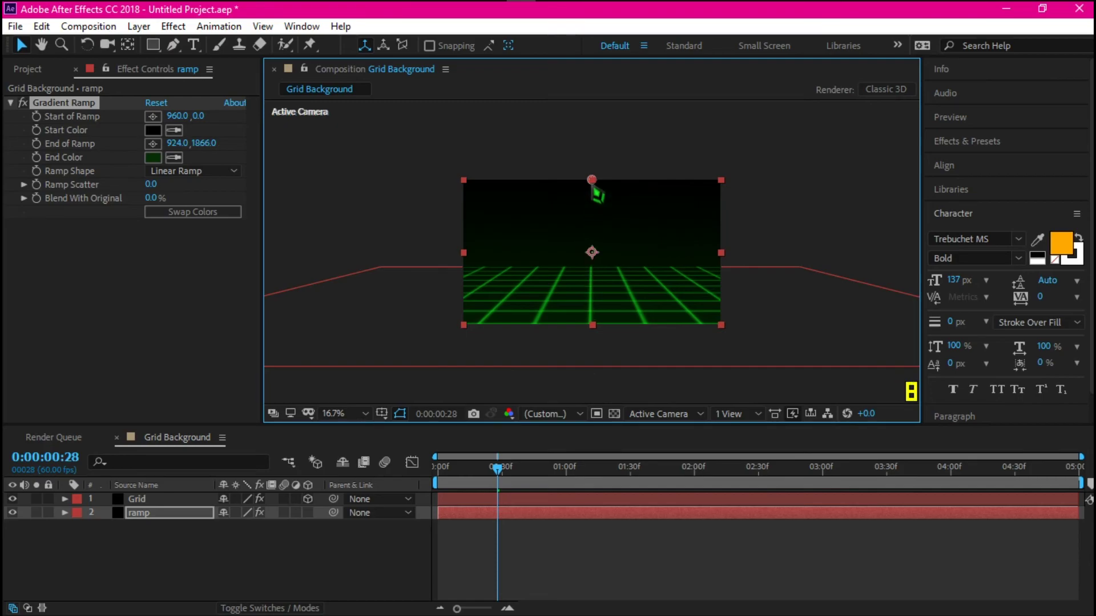
pyautogui.moveTo(591, 181); pyautogui.dragTo(587, 201)
pyautogui.click(838, 238)
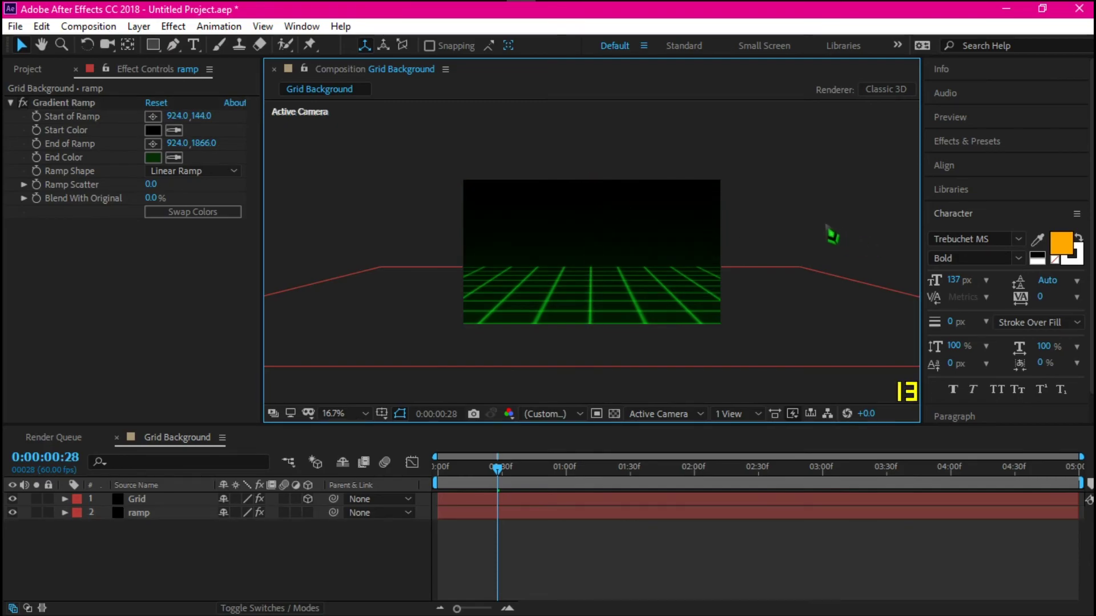
pyautogui.press('.')
pyautogui.click(355, 415)
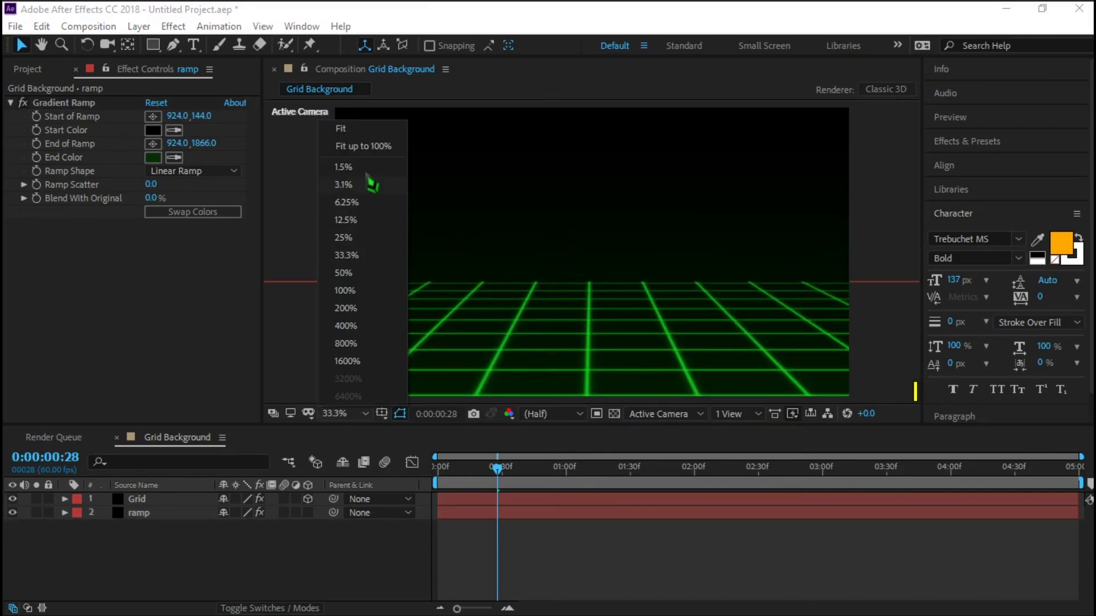
pyautogui.click(365, 146)
# - Set Ramp Scatter to 400 and preview the finished scene
pyautogui.click(152, 184)
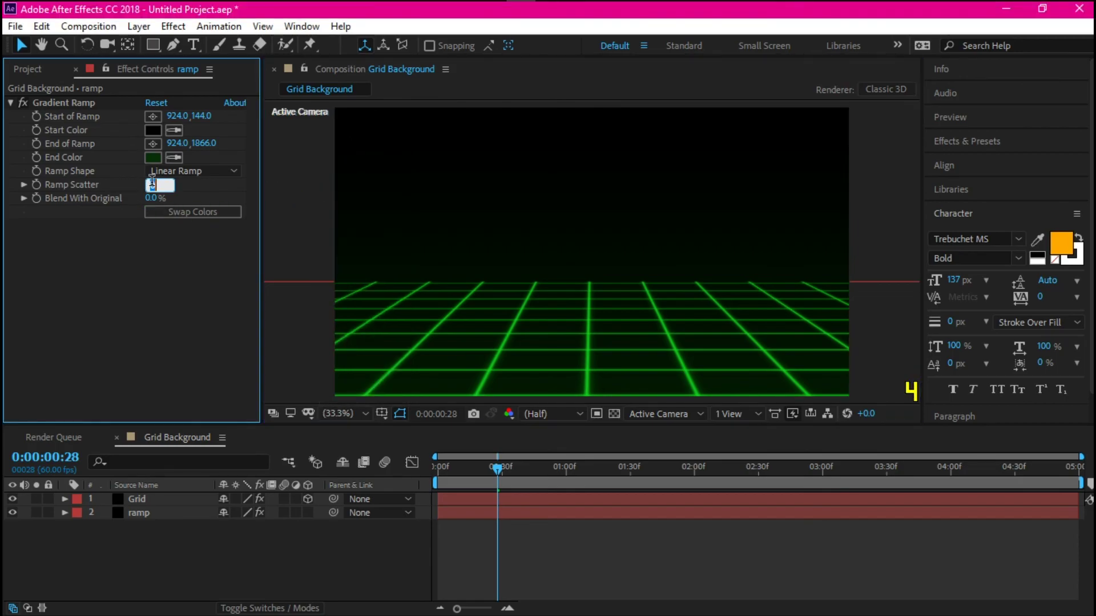
pyautogui.write('400')
pyautogui.press('Return')
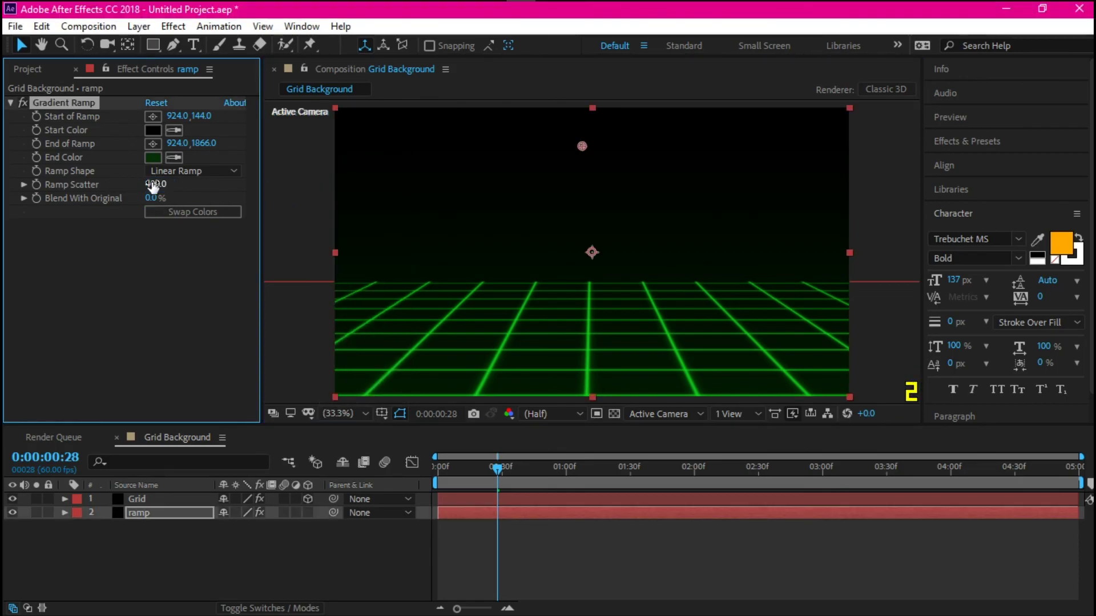
pyautogui.click(307, 213)
pyautogui.press('space')
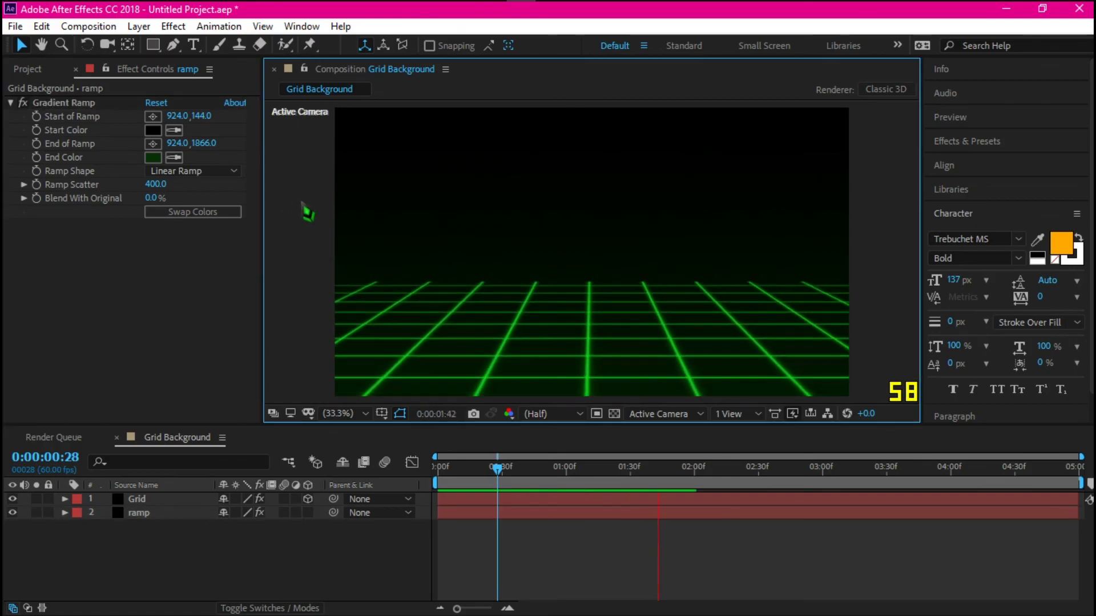